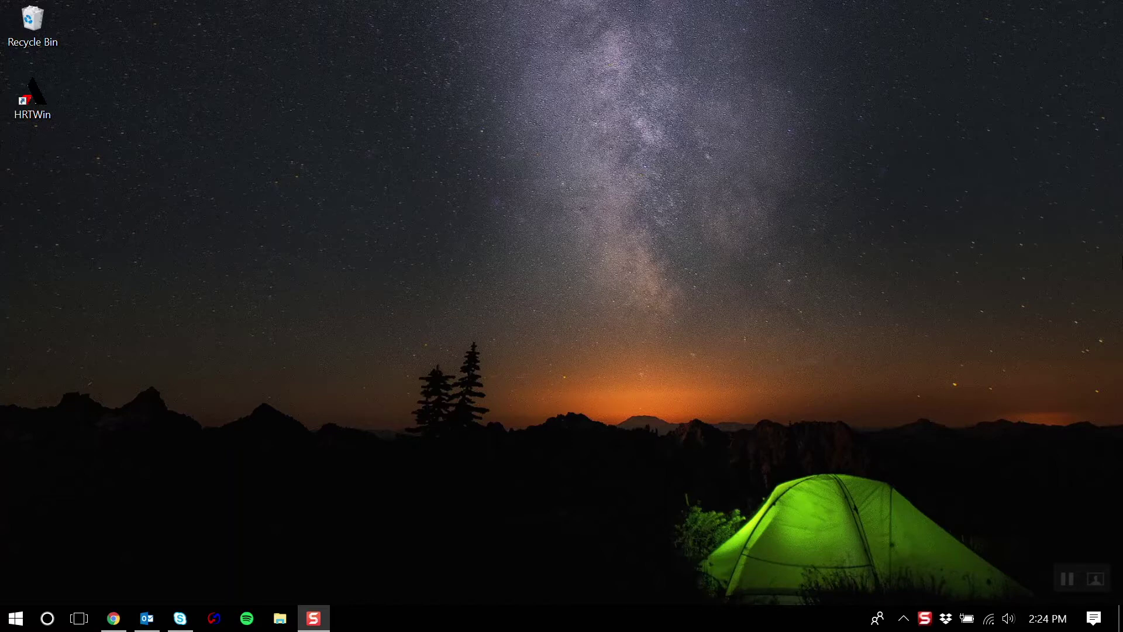
Open HRTWin maximized and connect to the transmitter using the Search Ports option at polling address 0
double_click(46, 101)
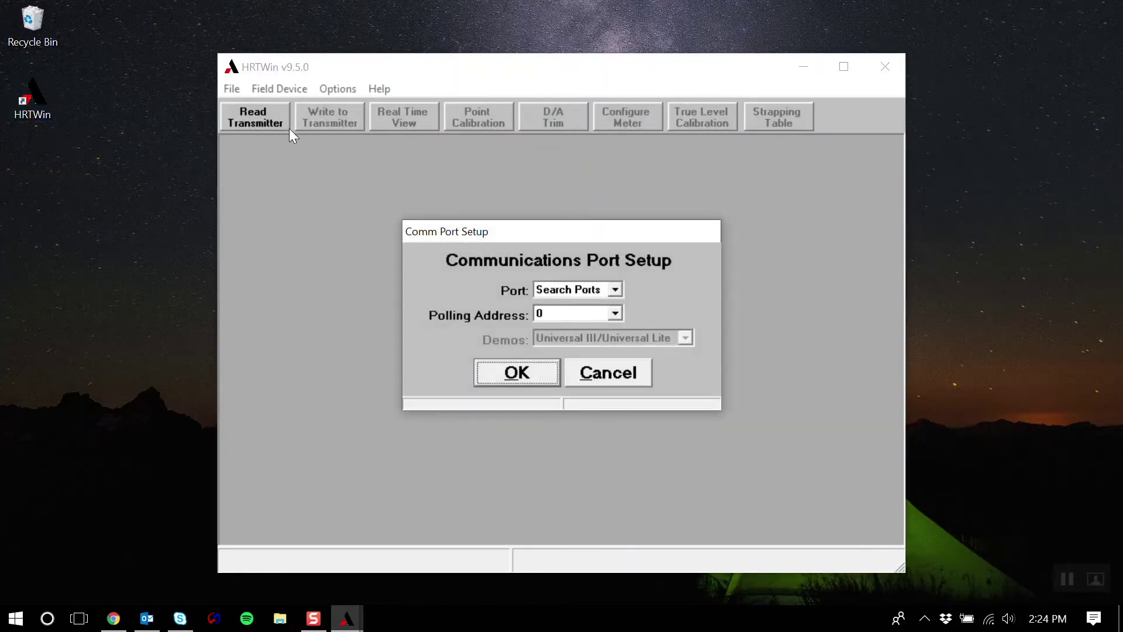
left_click(611, 289)
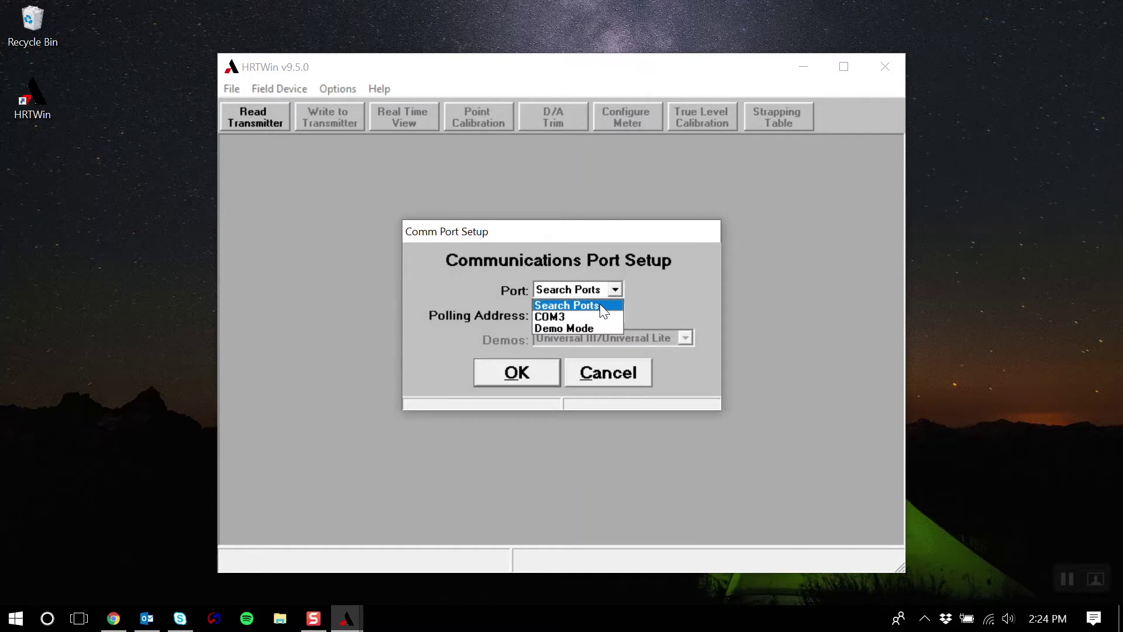
left_click(601, 305)
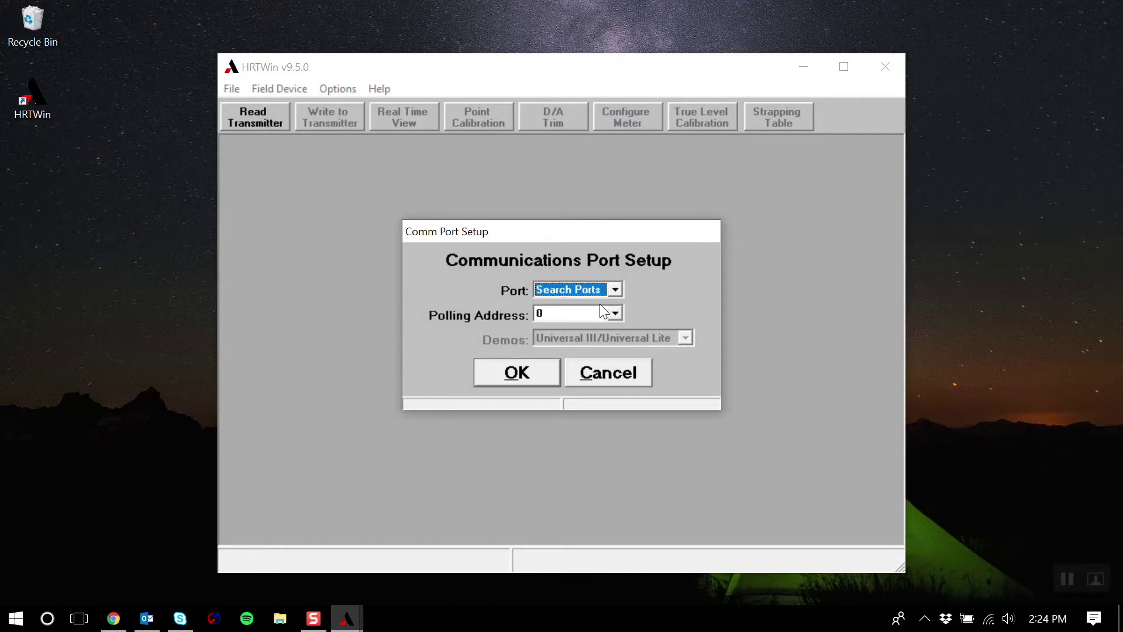
left_click(532, 370)
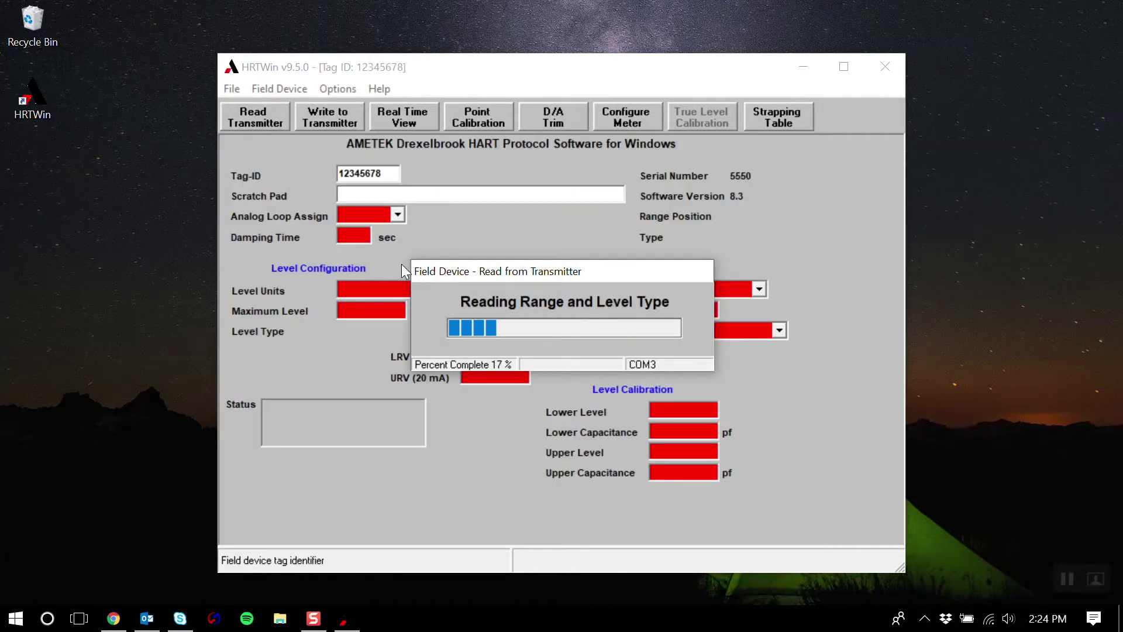
double_click(434, 80)
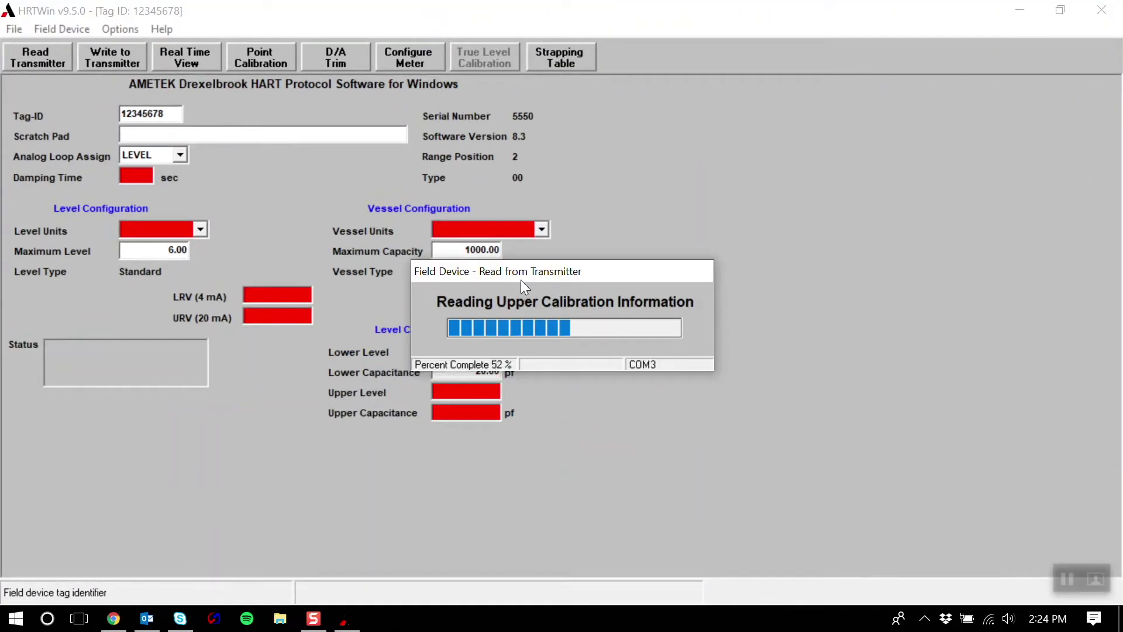
left_click_drag(526, 273, 155, 363)
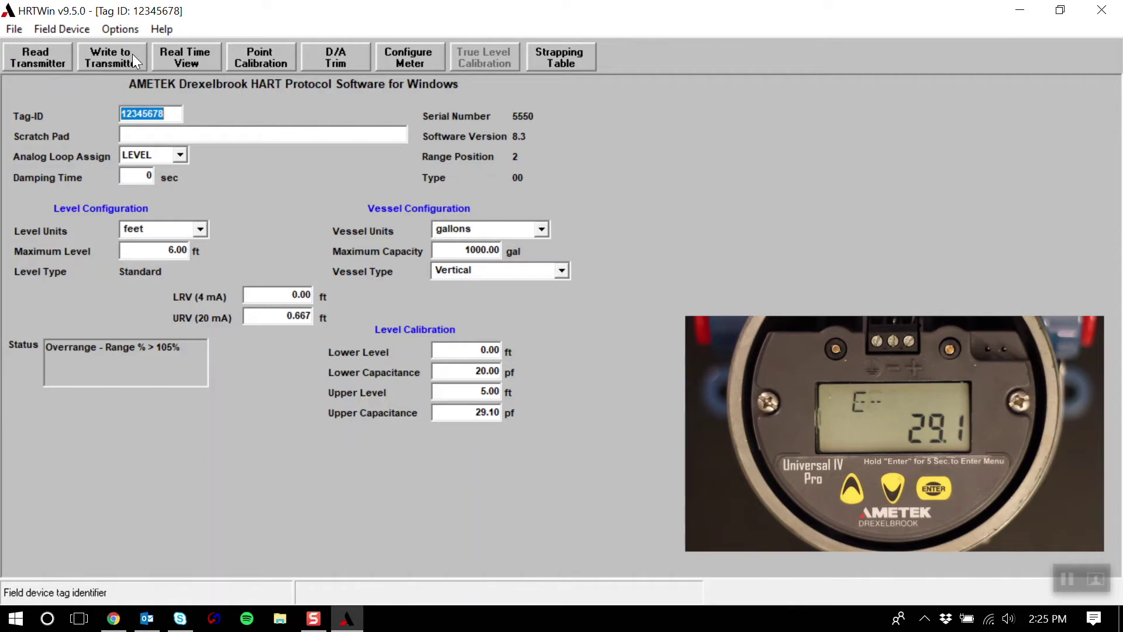
View the transmitter's live level, vessel, capacitance, loop current and percentage readings, and close the Real Time View
left_click(193, 56)
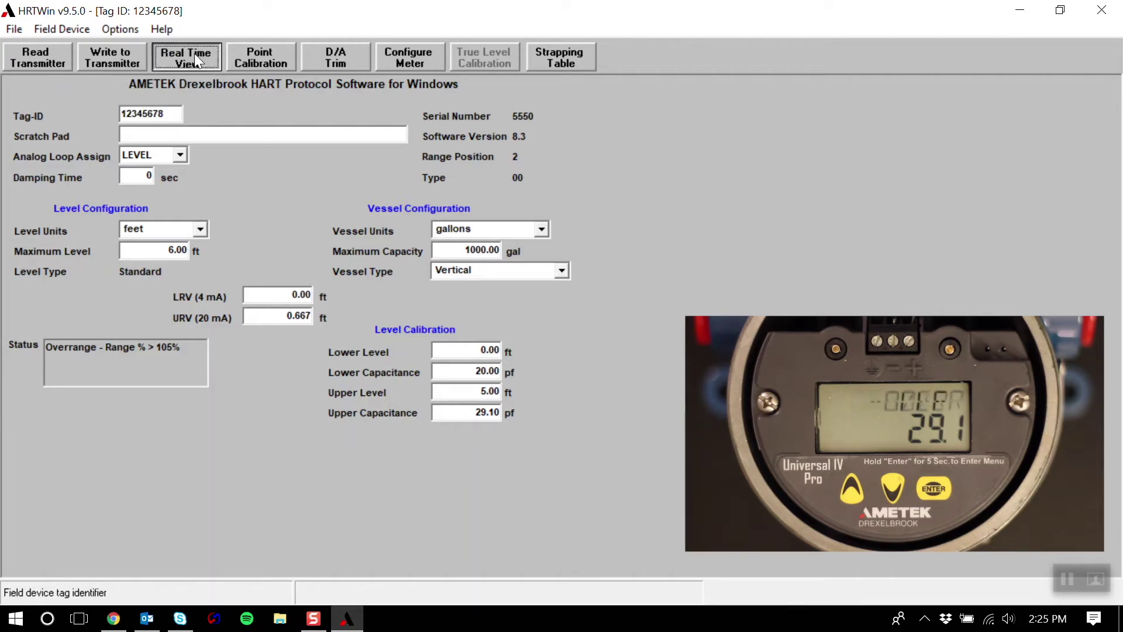
left_click_drag(593, 203, 378, 161)
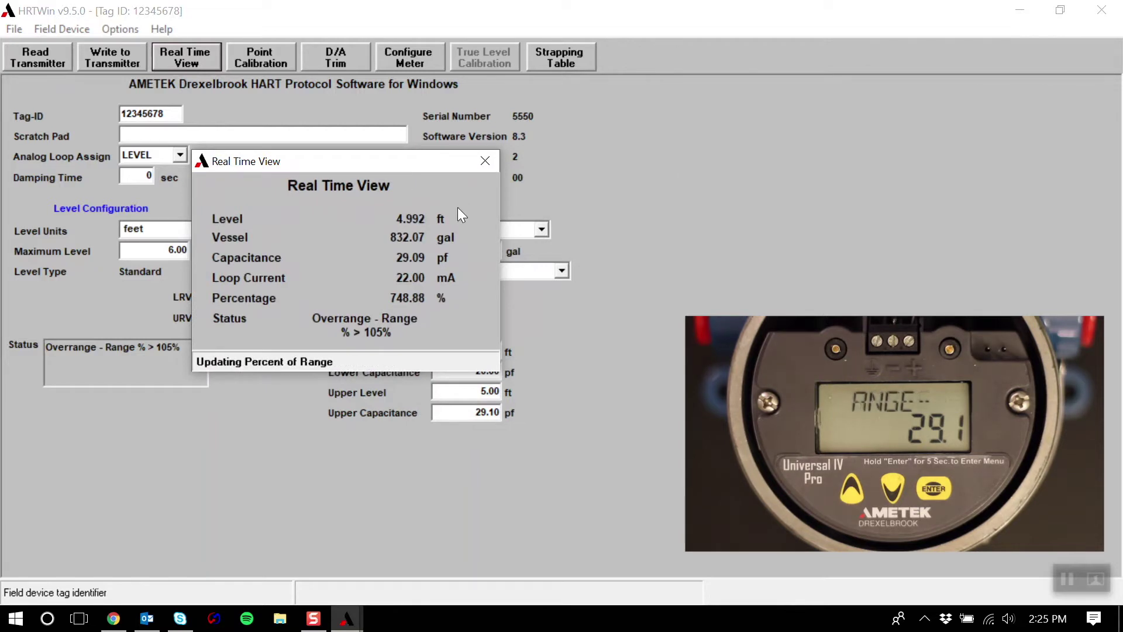
left_click(486, 166)
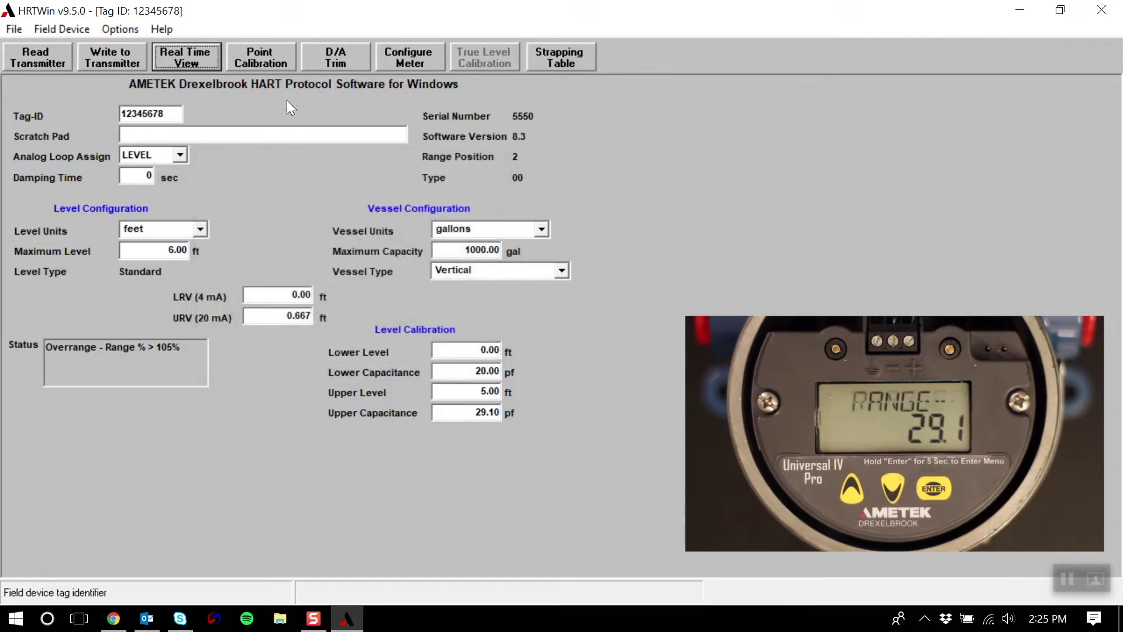
Look at the Point Calibration dialog and the 4 mA entry of the D/A Trim, leaving both without applying anything
left_click(273, 48)
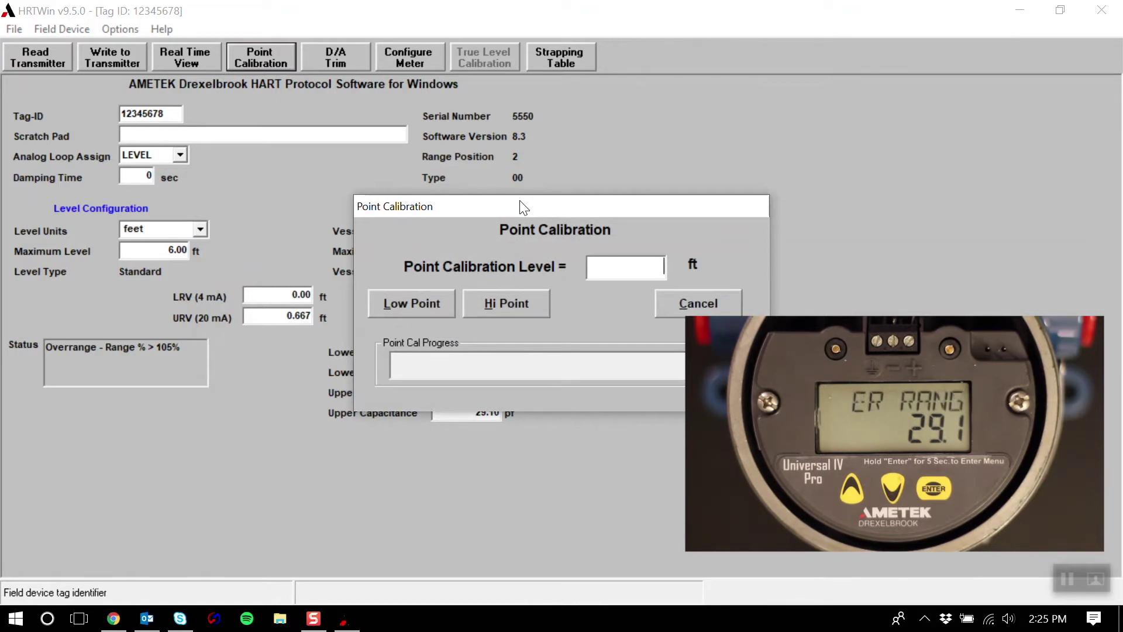
left_click(697, 304)
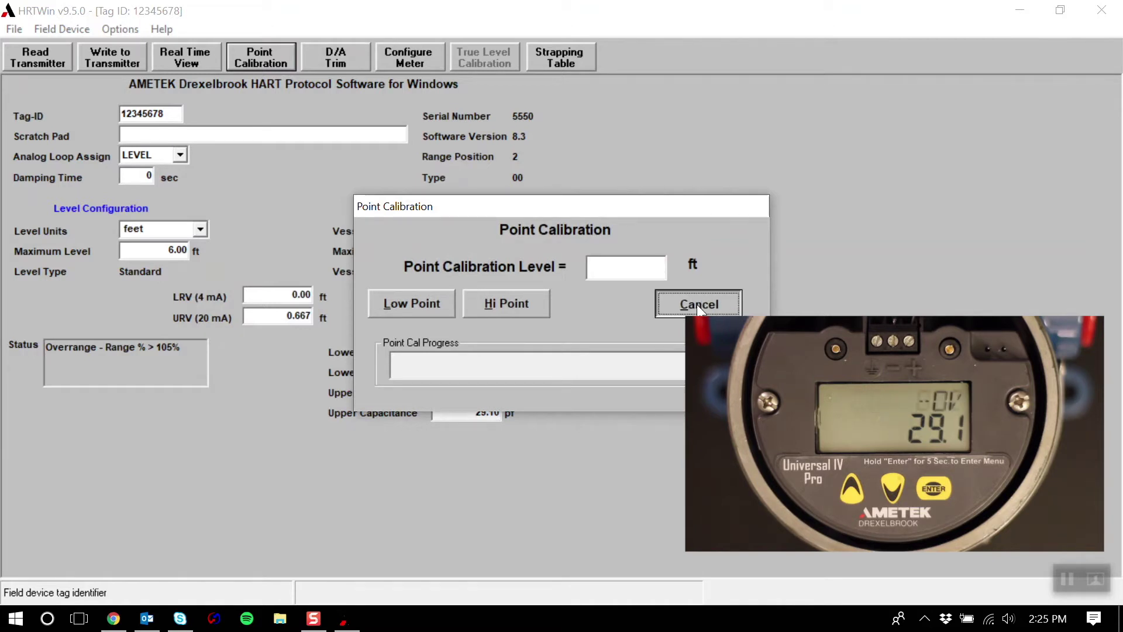
left_click(309, 51)
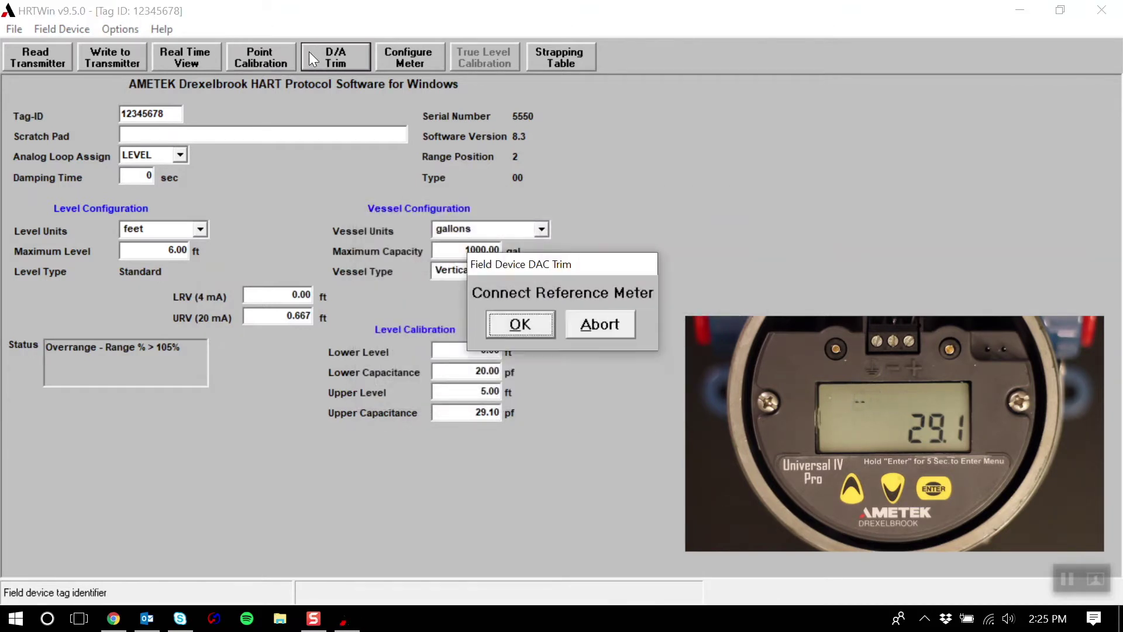
left_click(519, 325)
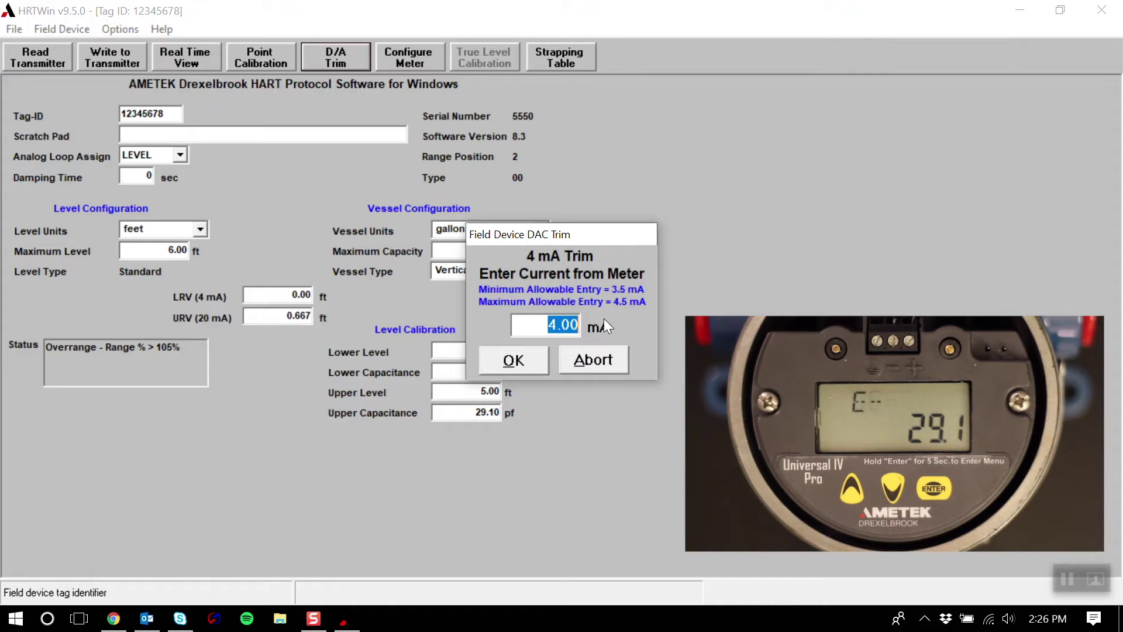
left_click(592, 359)
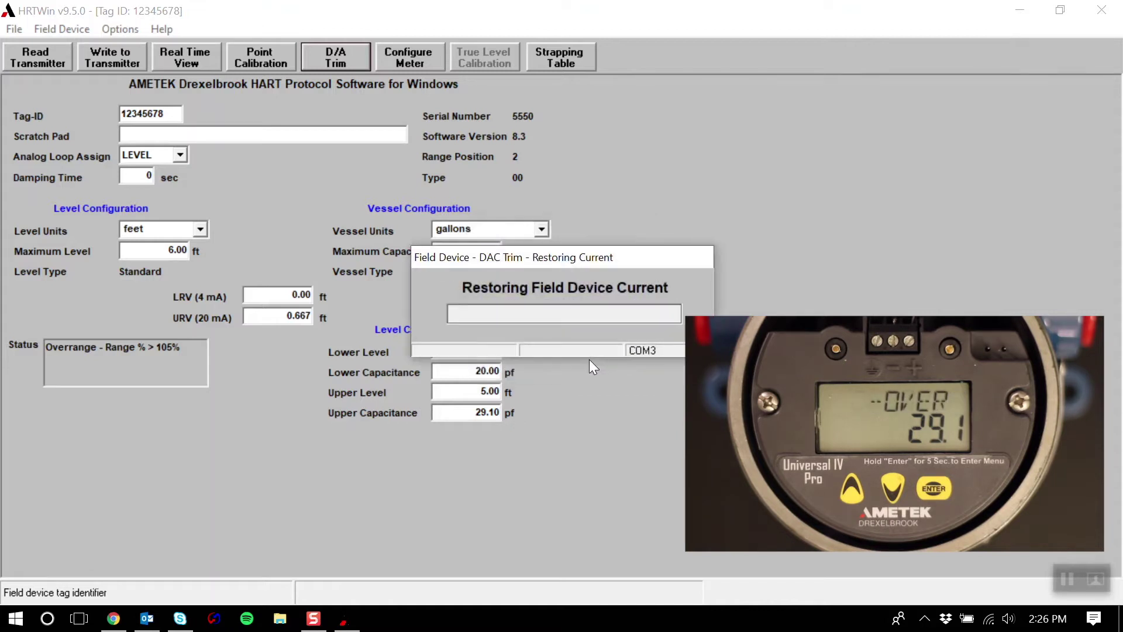
Examine the meter's display configuration, including the Level viewing options, and the strapping table without writing changes
left_click(427, 59)
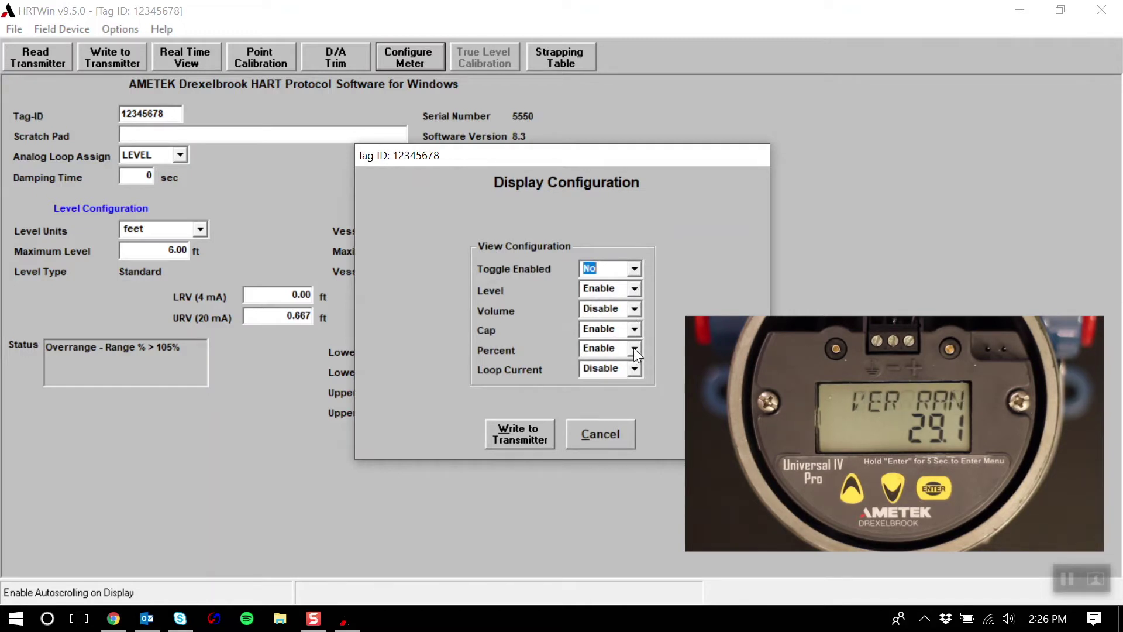
left_click(637, 291)
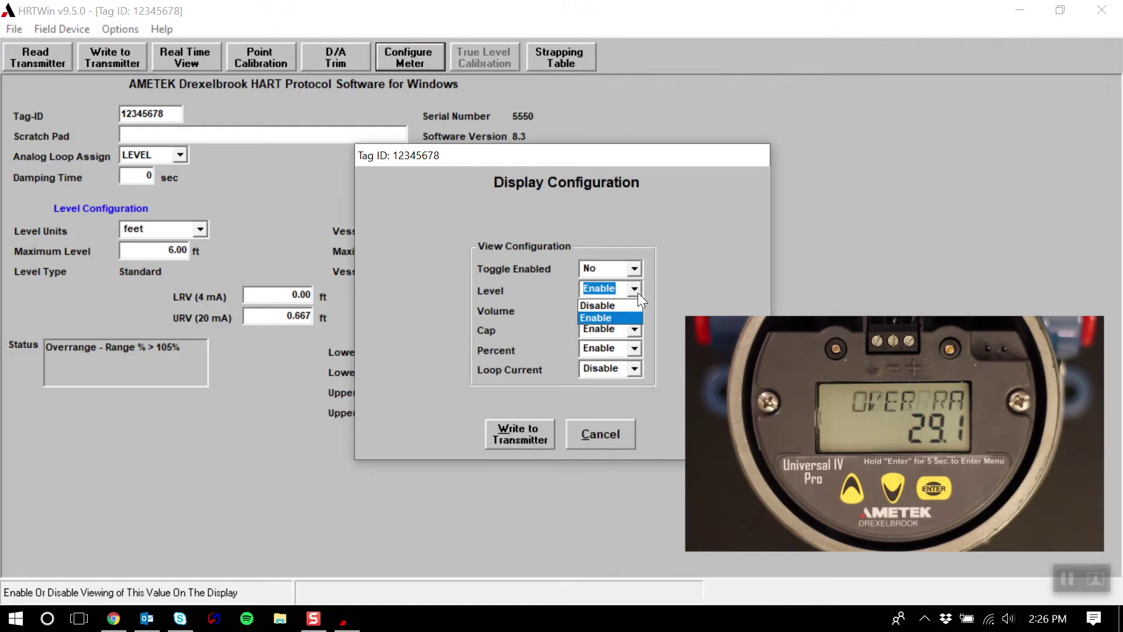
left_click(693, 281)
left_click(606, 434)
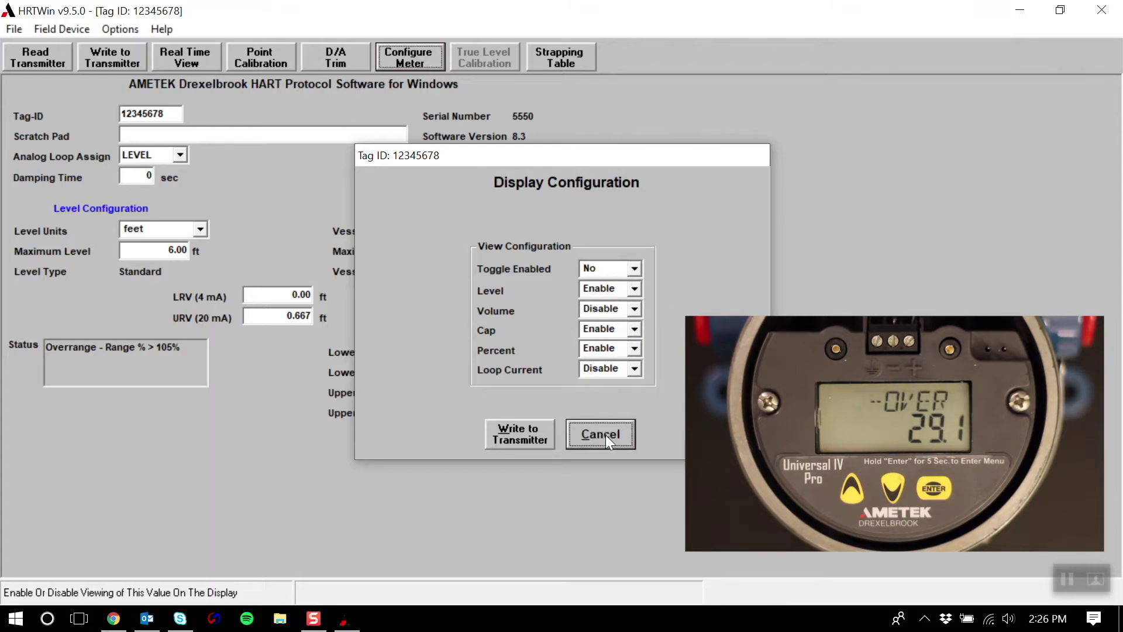
left_click(581, 54)
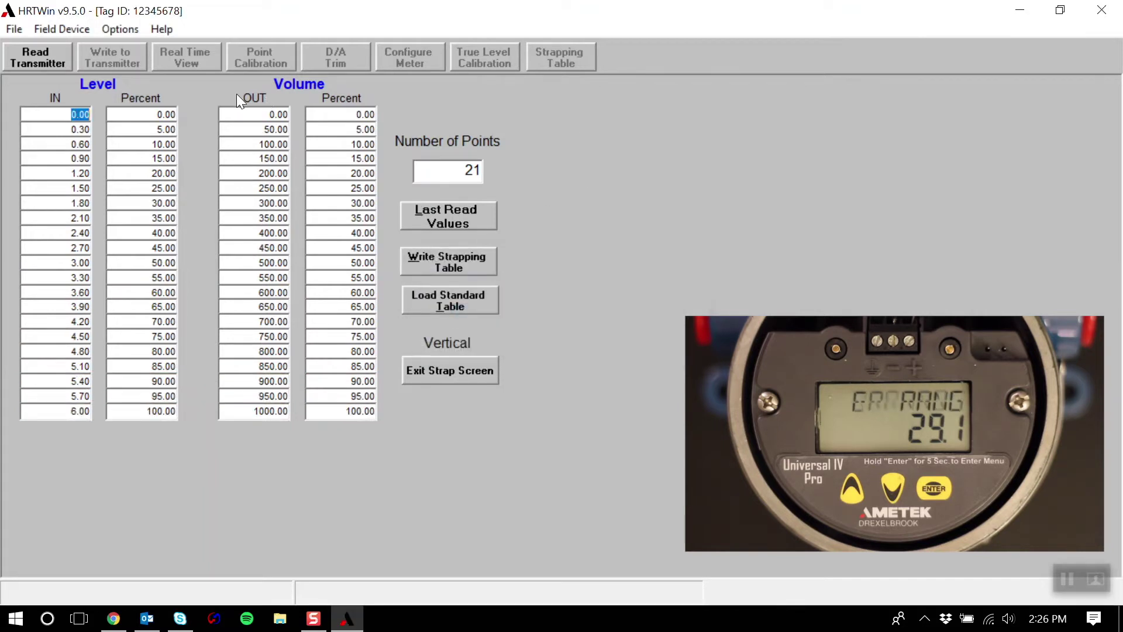
left_click(451, 369)
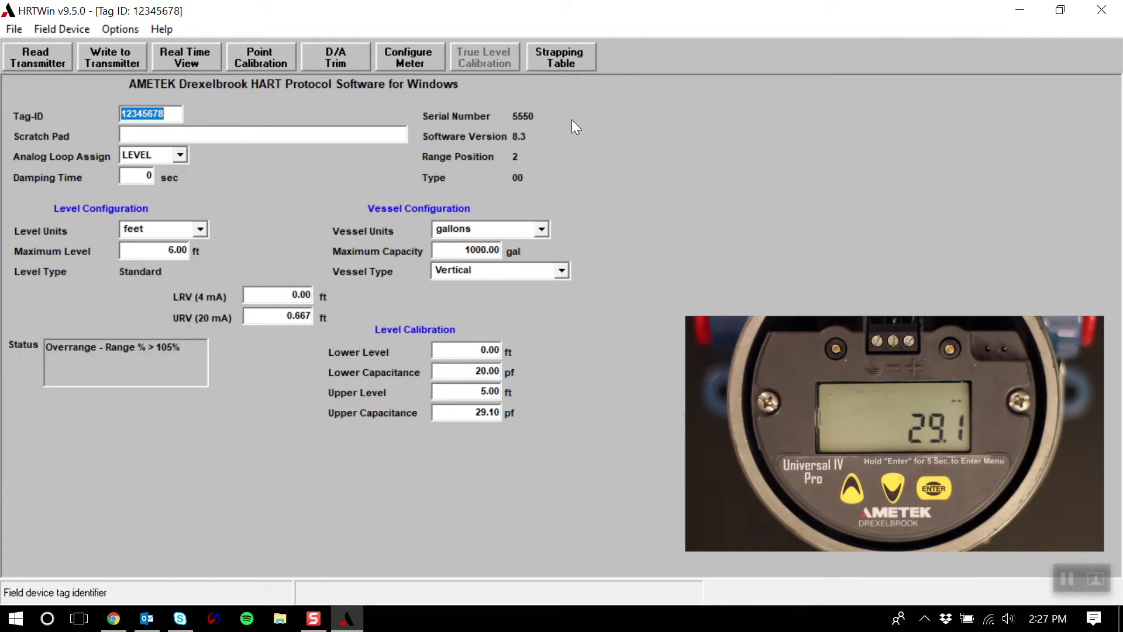
Perform a high point calibration at a level of 19.5 ft
left_click(275, 57)
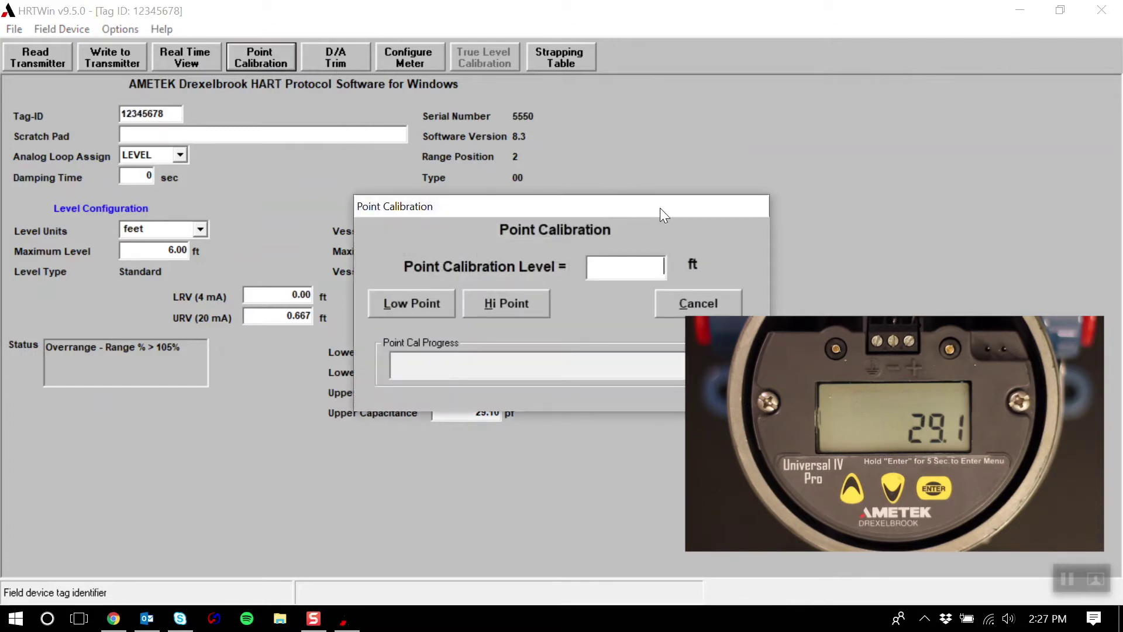
left_click_drag(660, 209, 571, 240)
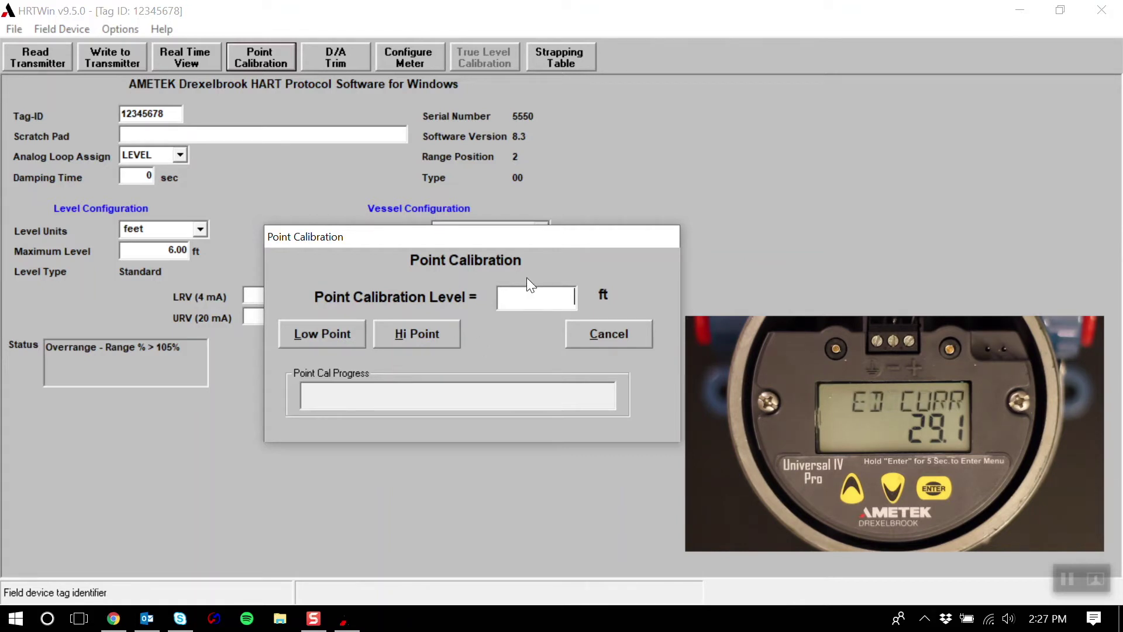
type("19.5")
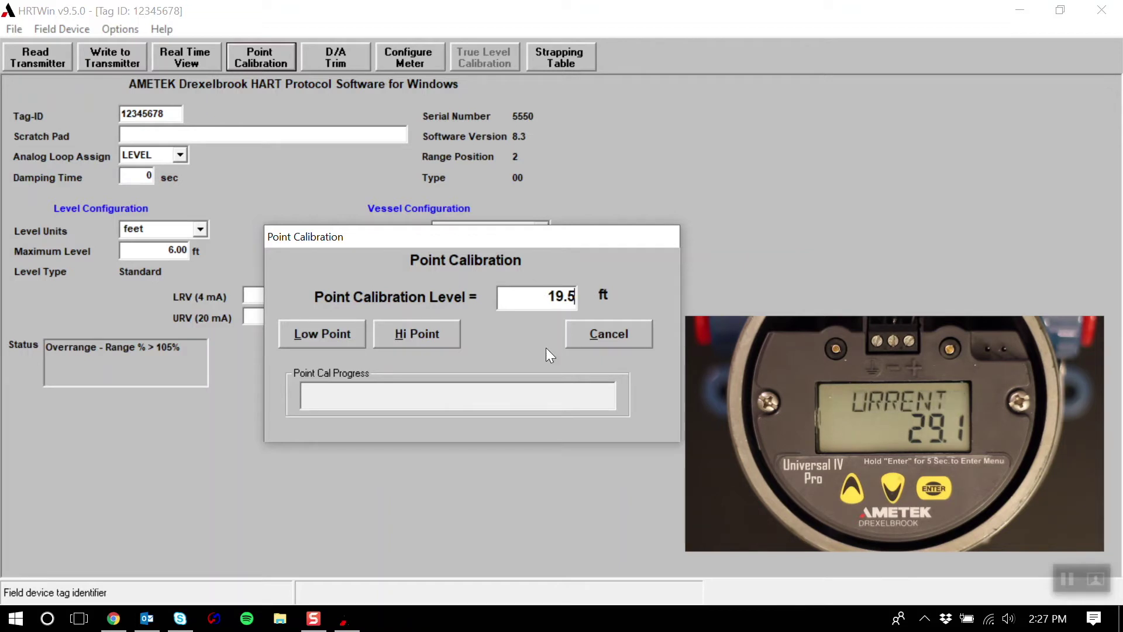
left_click(413, 339)
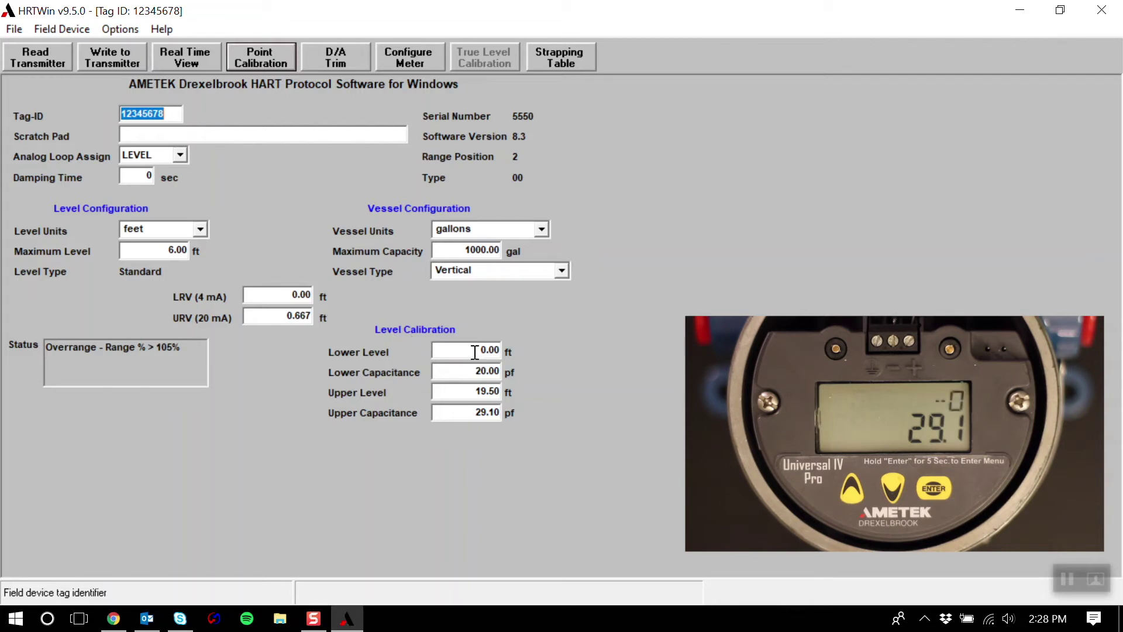
Set the lower level calibration point to 3 ft with a lower capacitance of 900 pf
left_click(498, 350)
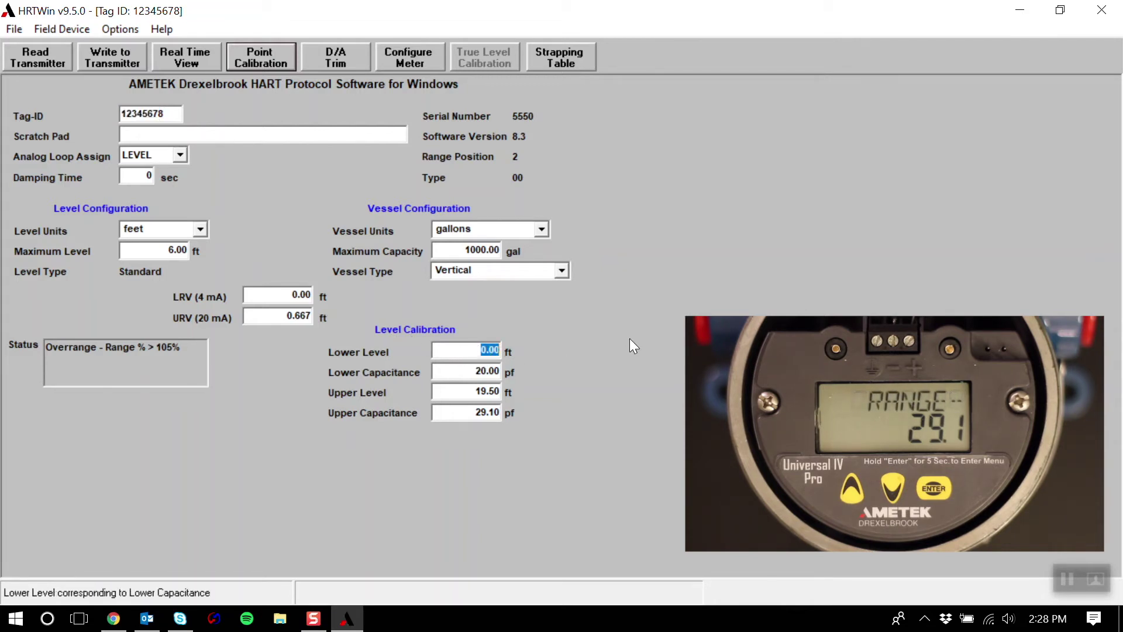
type("3")
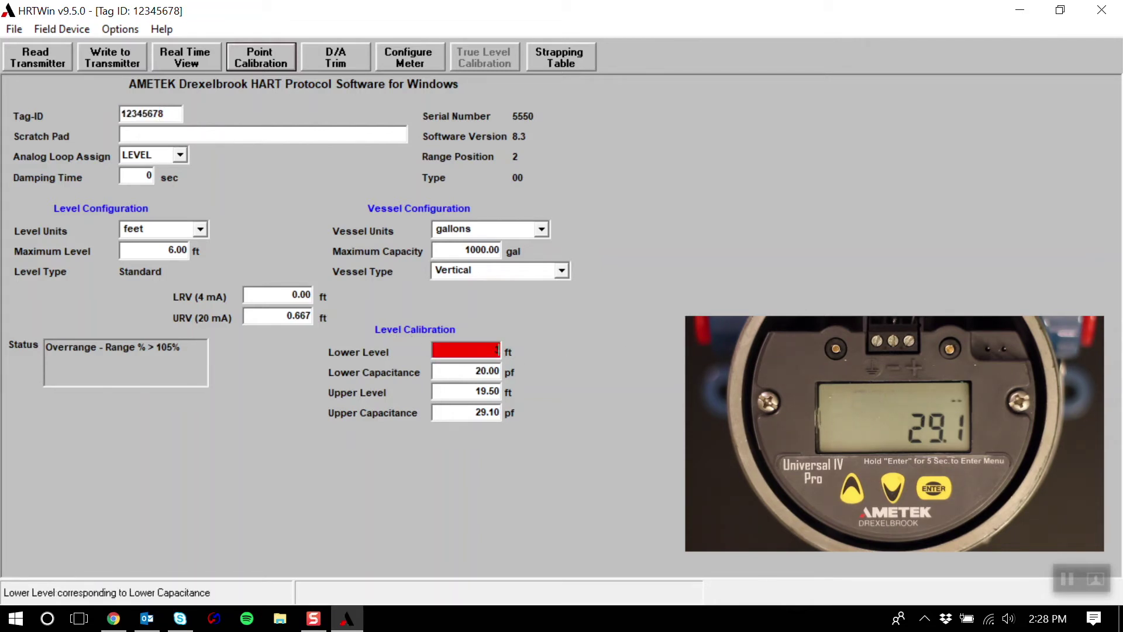
key("Tab")
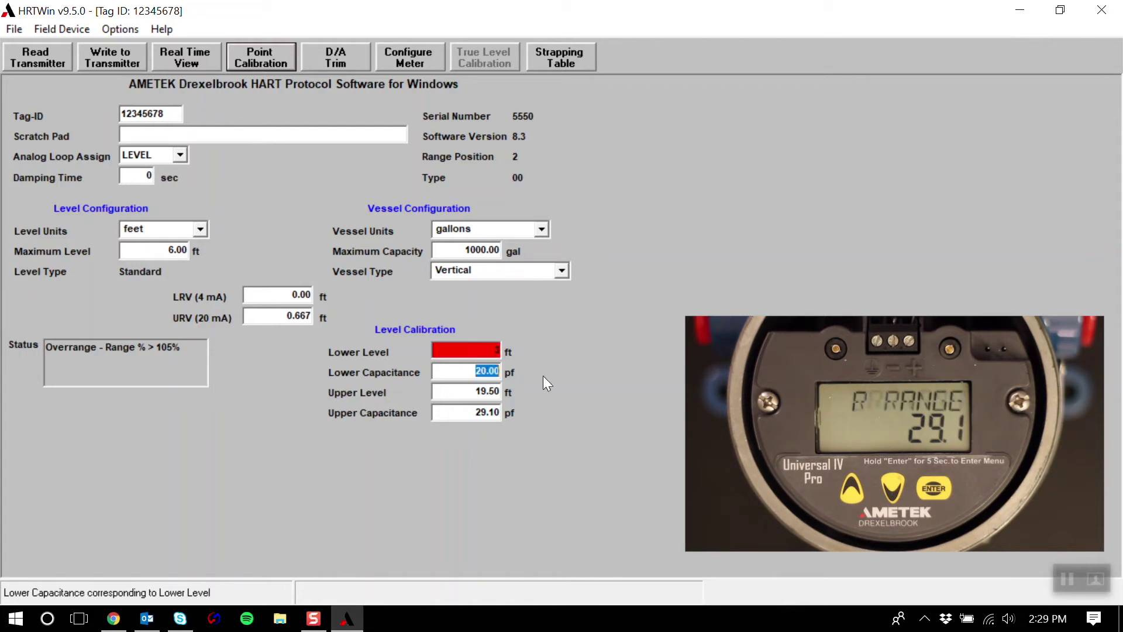
type("900")
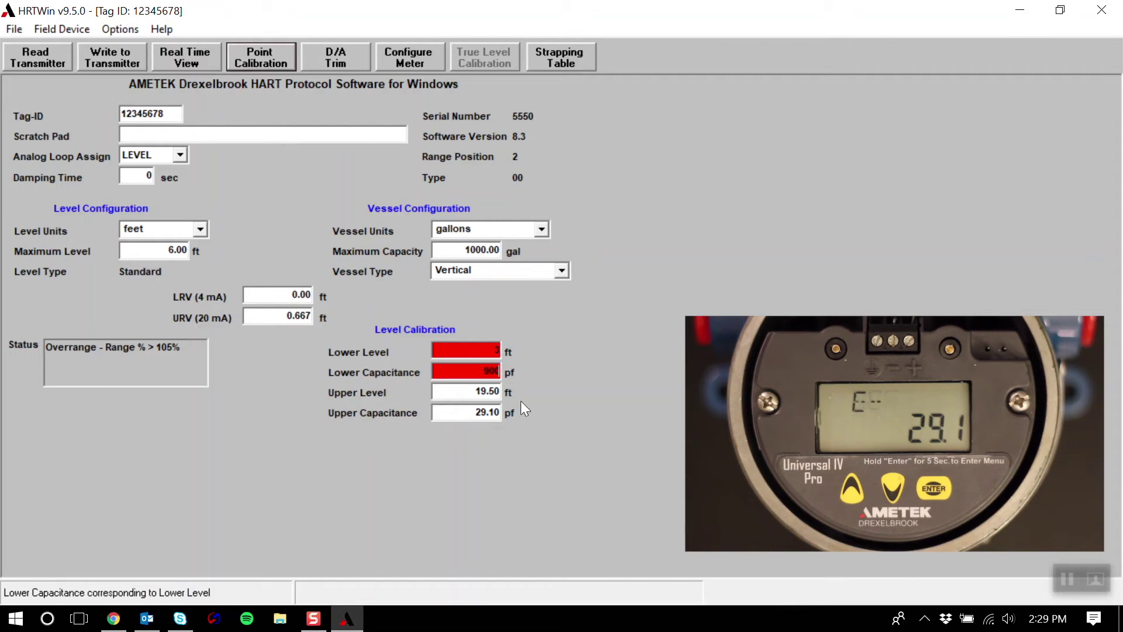
Set the upper level calibration point to 19.5 ft with an upper capacitance of 4800 pf
left_click(477, 396)
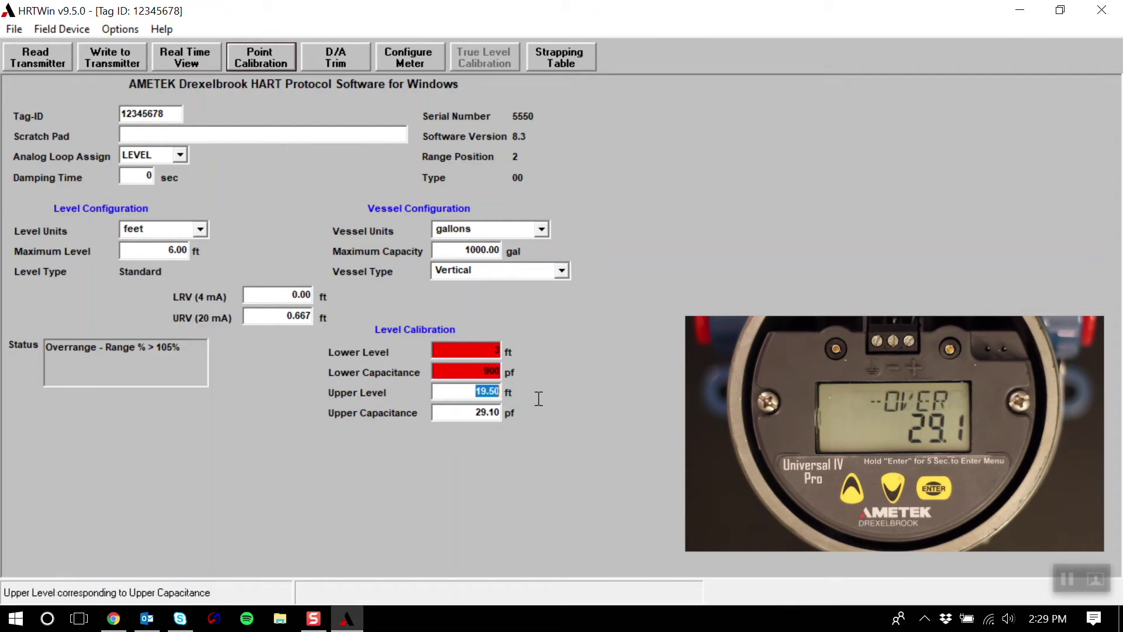
type("19.1")
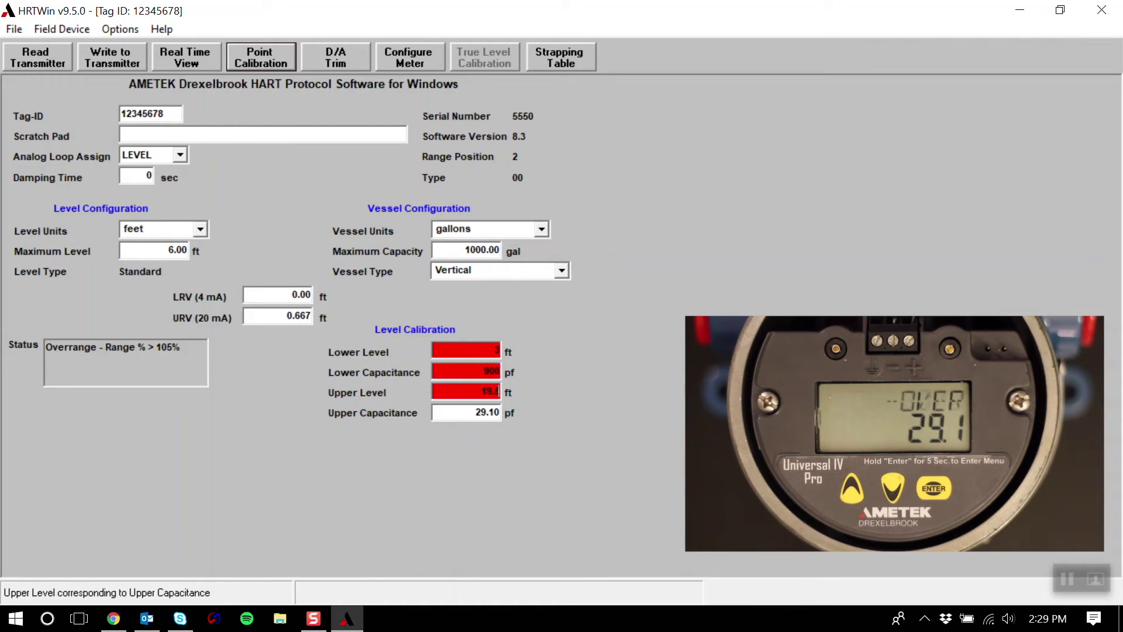
left_click(461, 414)
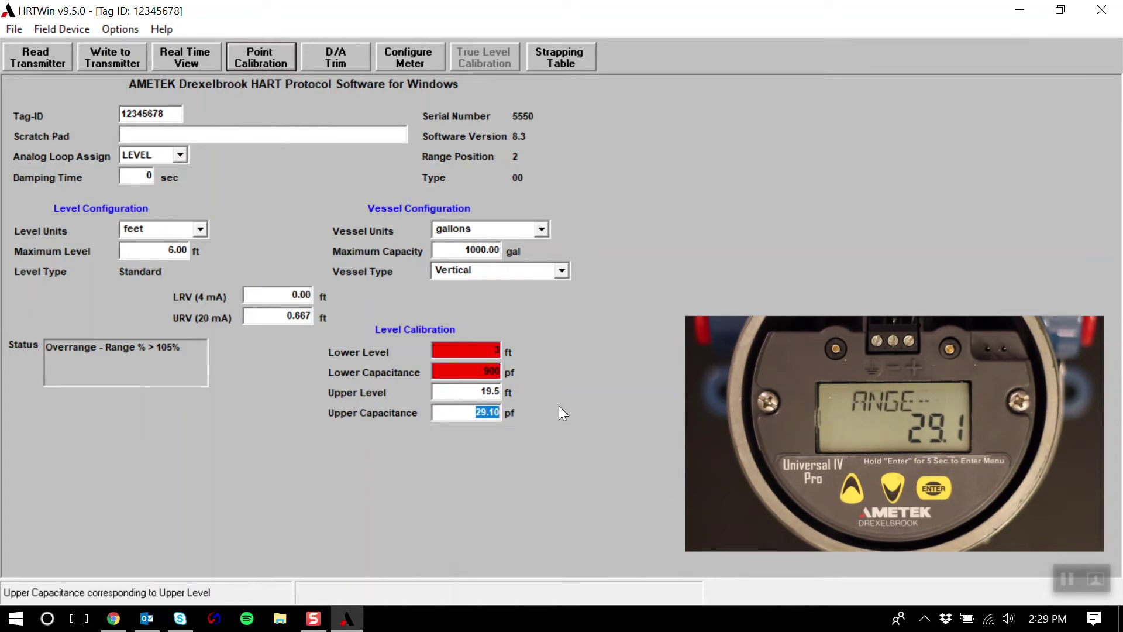
type("4800")
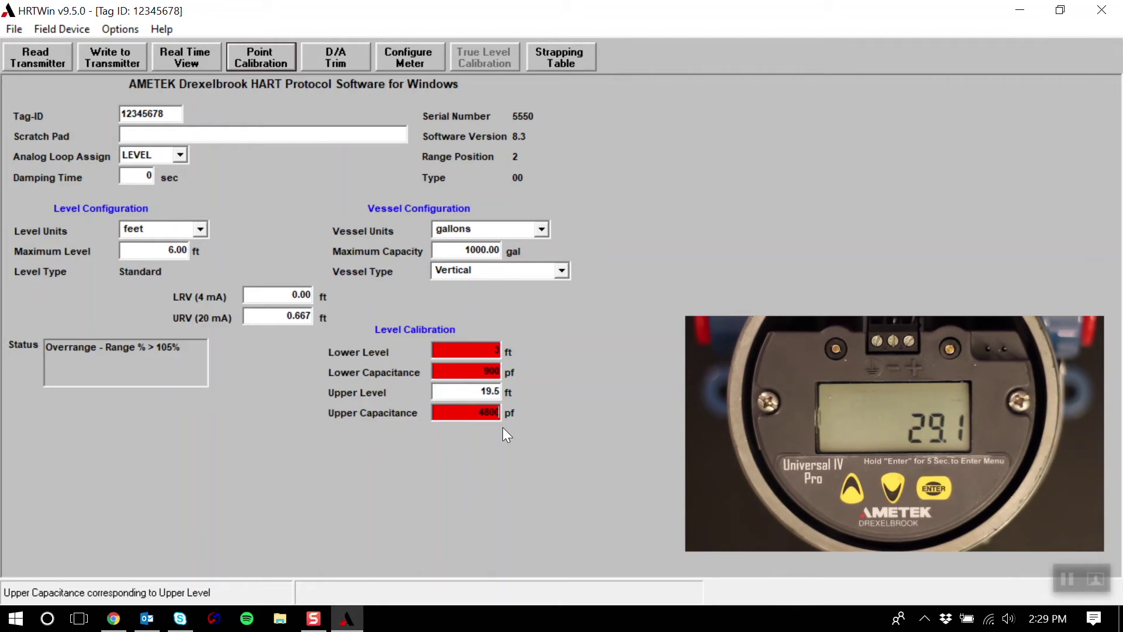
Set the maximum level in the level configuration to 20 ft
left_click(165, 252)
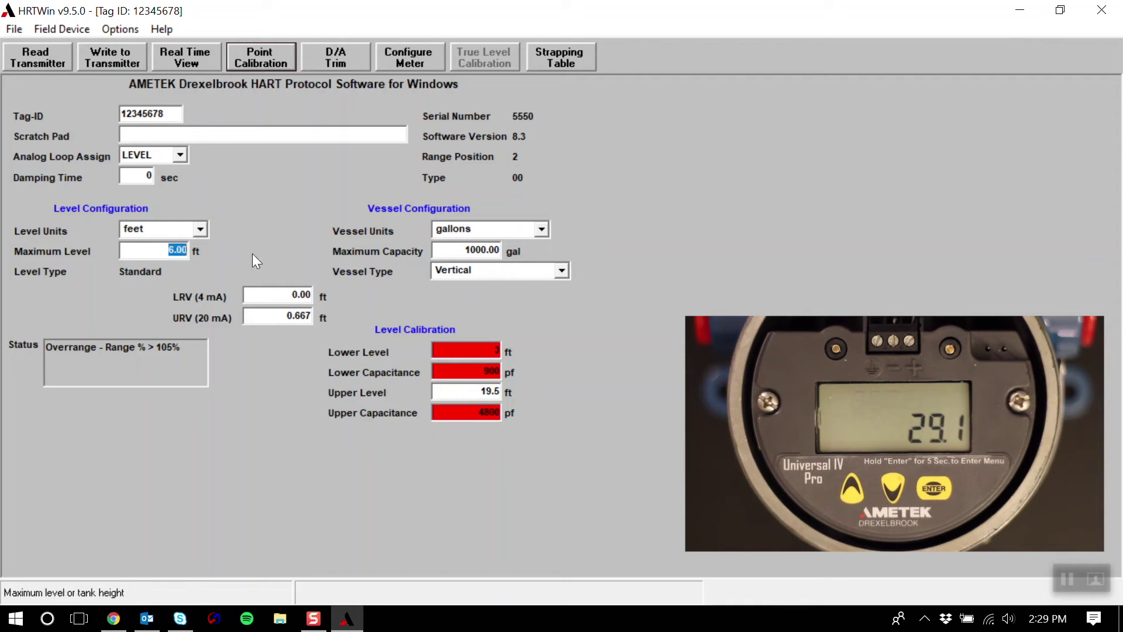
type("2")
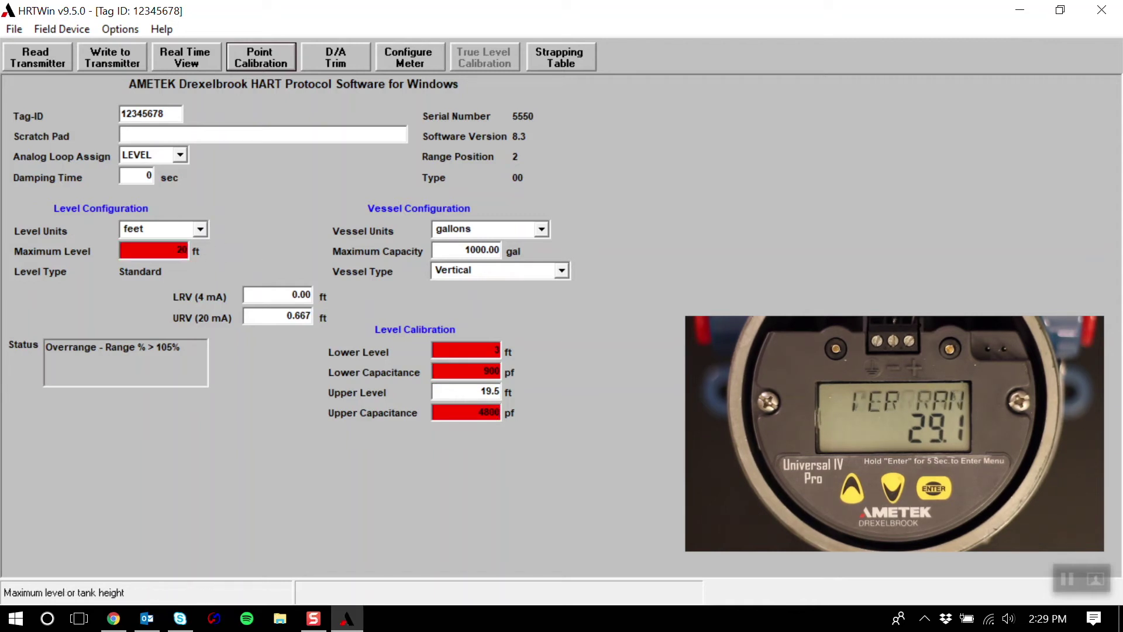
type("0")
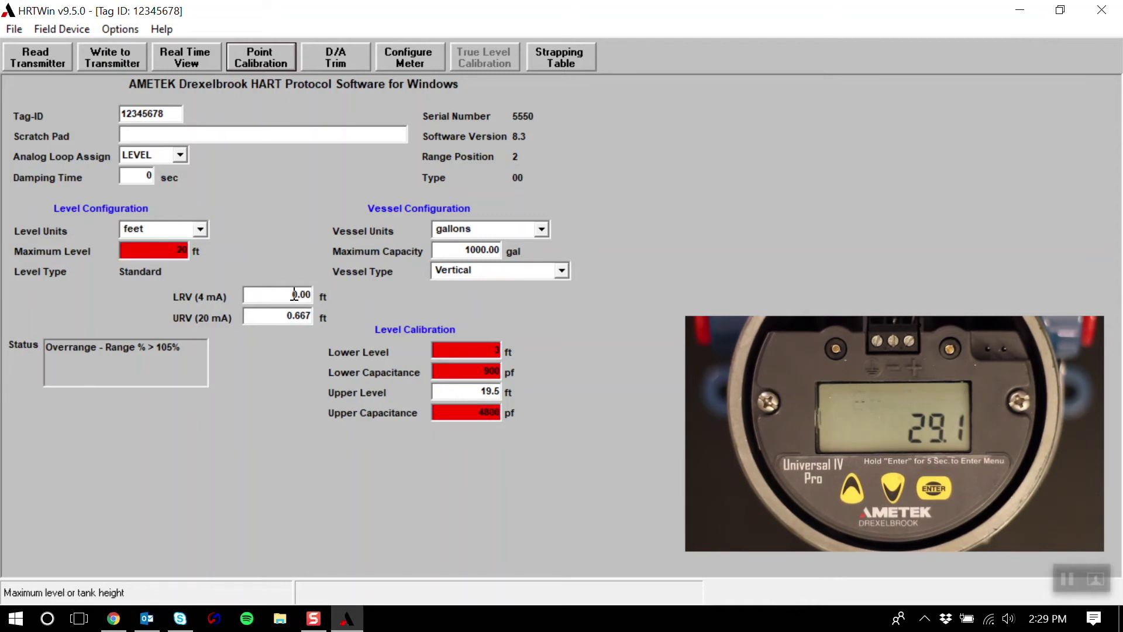
Set the LRV to 1 ft and the URV to 19.5 ft, and write the configuration to the transmitter
left_click(293, 294)
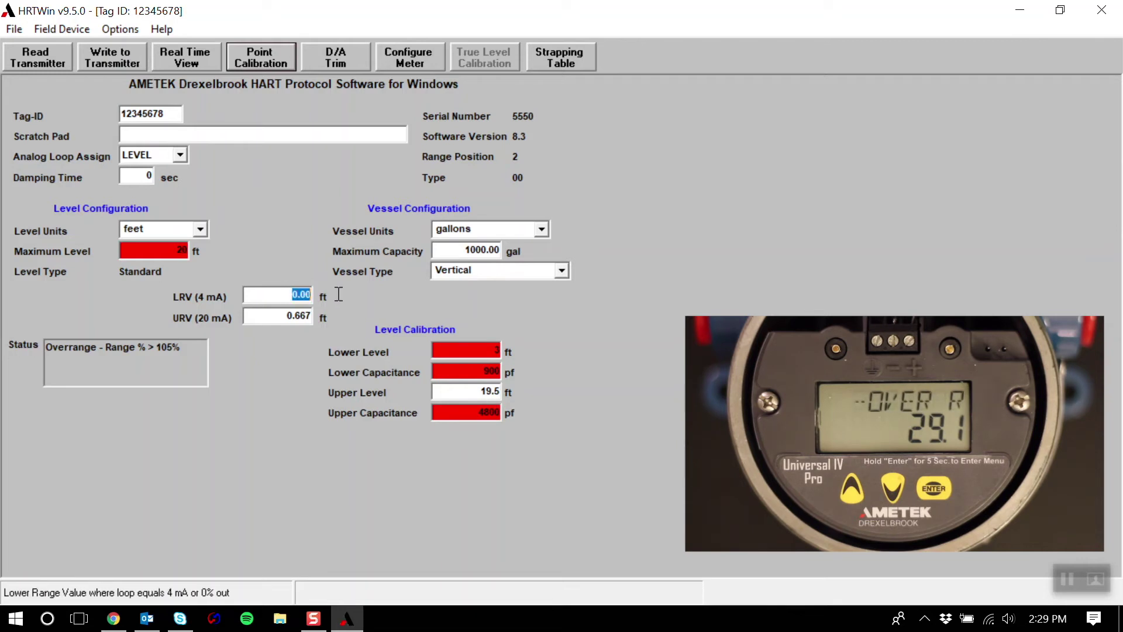
type("1")
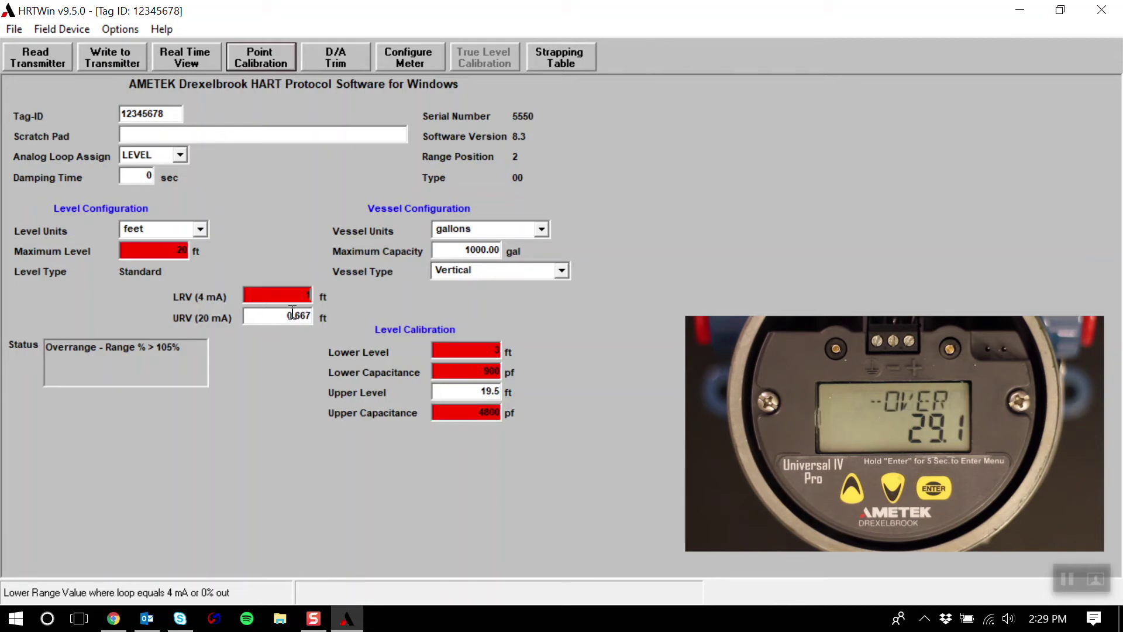
key("Tab")
type("19.5")
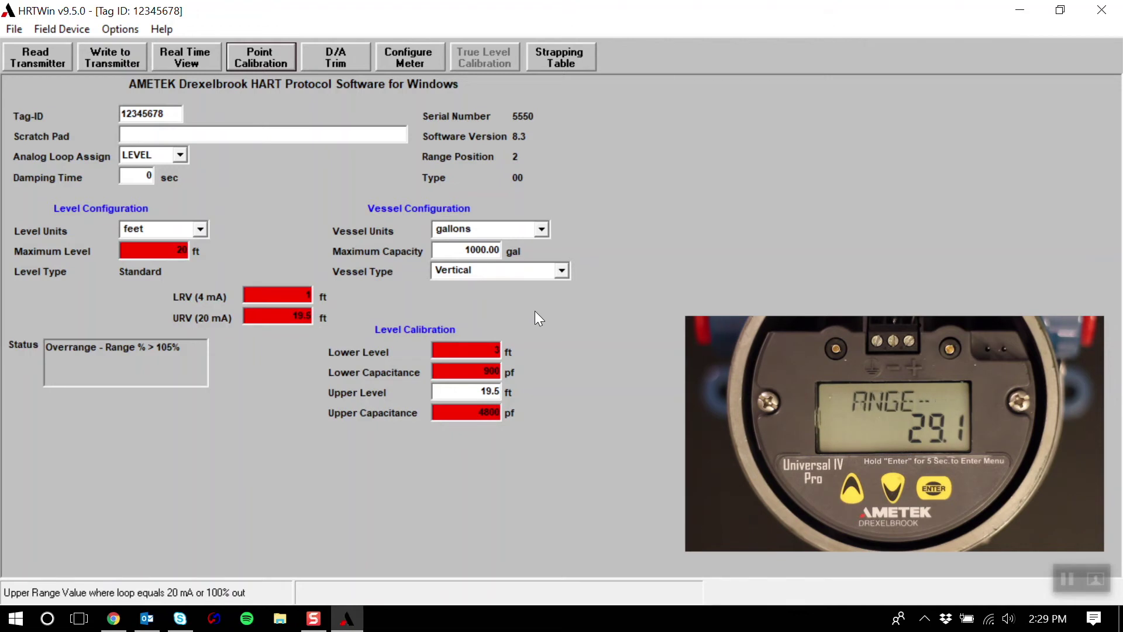
left_click(108, 54)
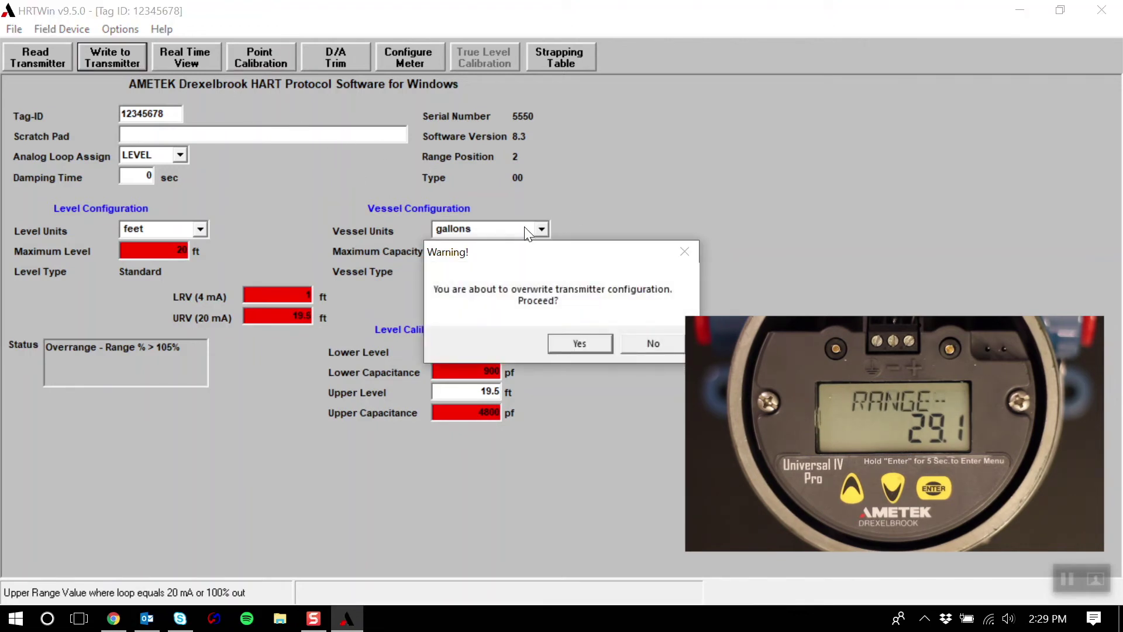
left_click(581, 340)
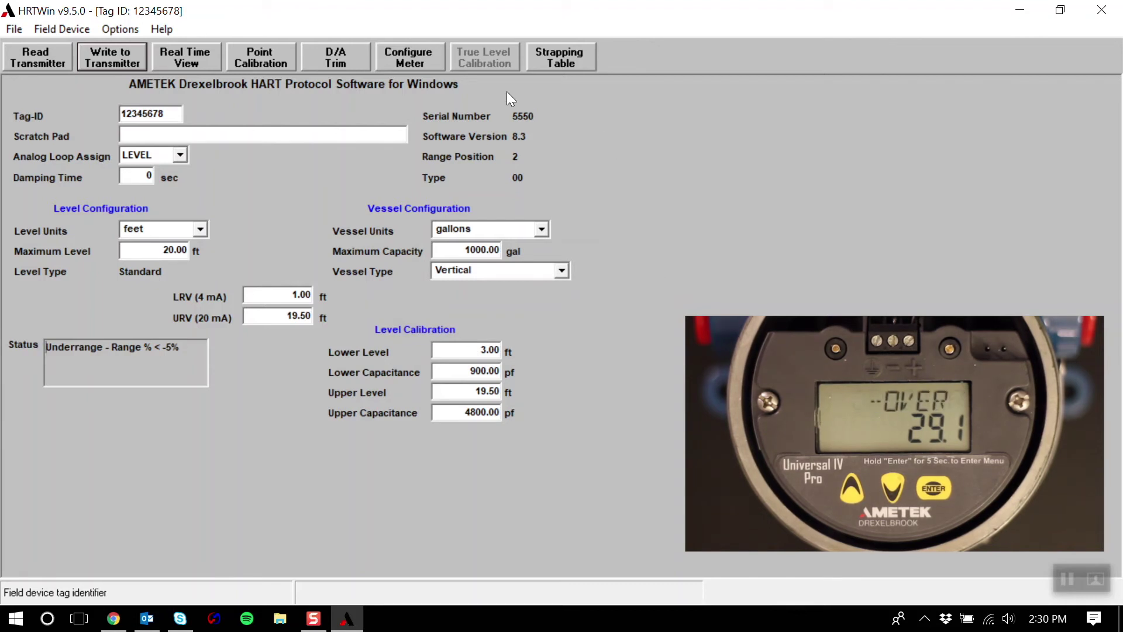
Open the strapping table and set its number of points to 2
left_click(566, 60)
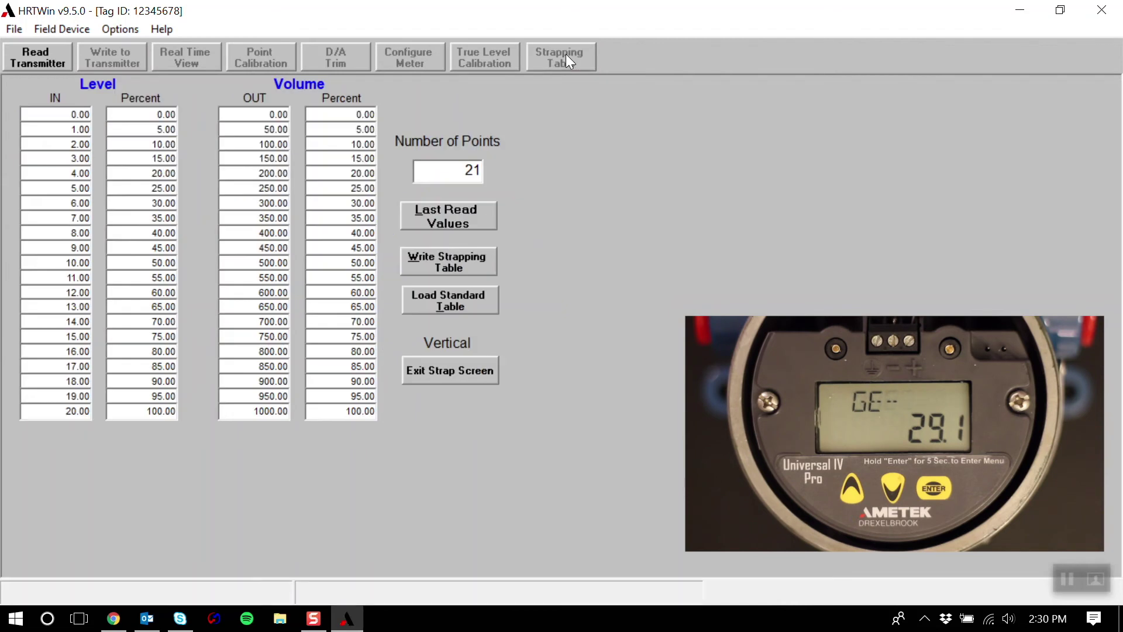
double_click(451, 173)
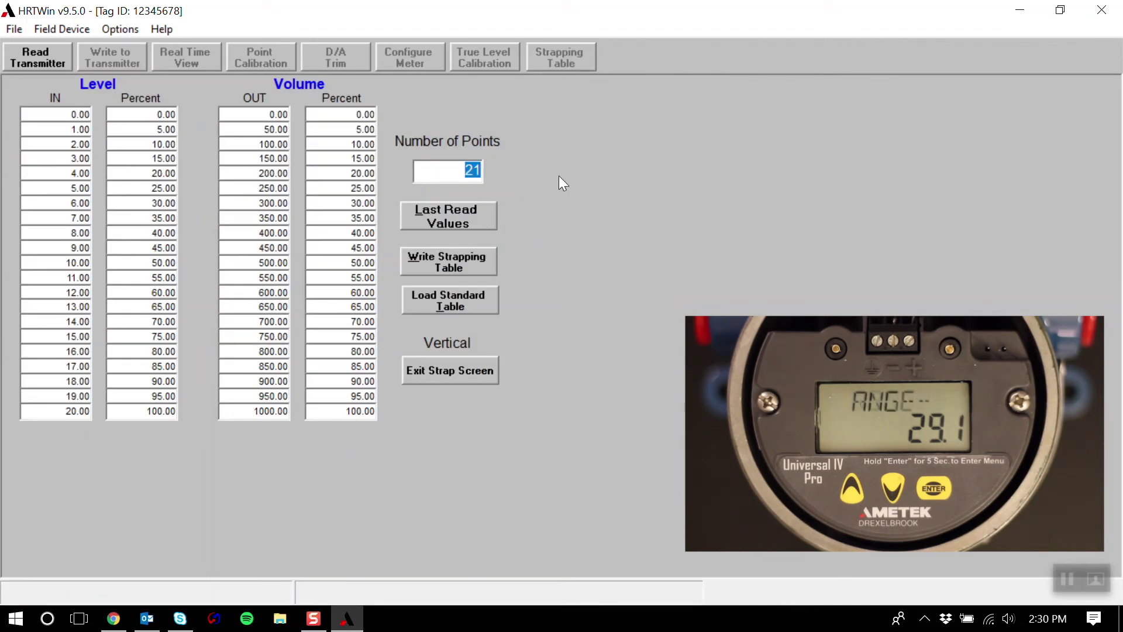
type("2")
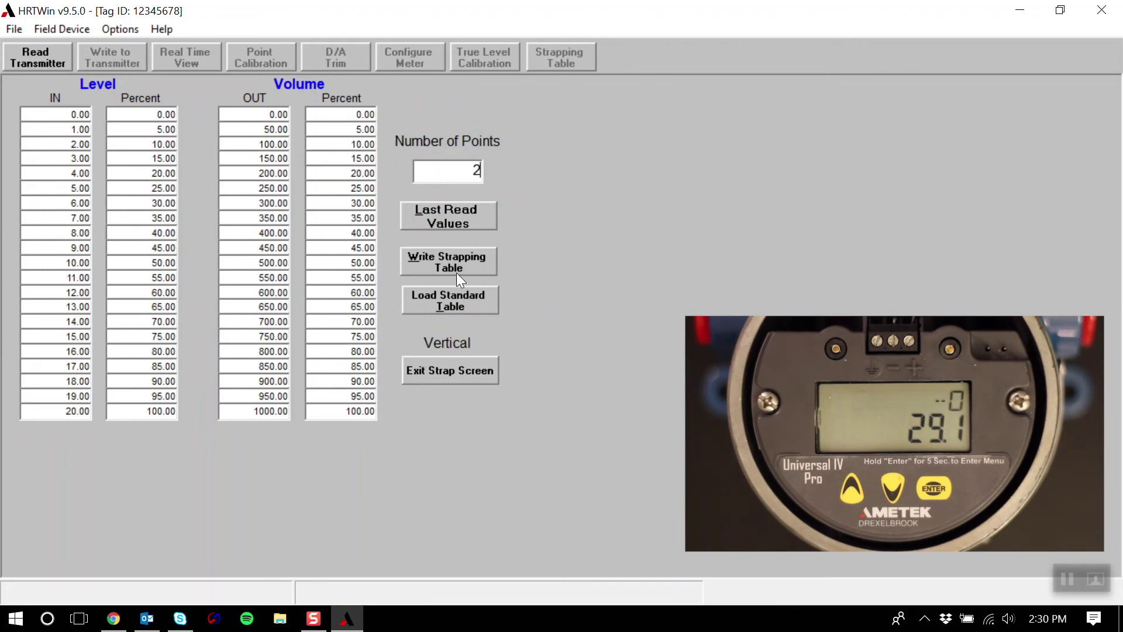
left_click(436, 295)
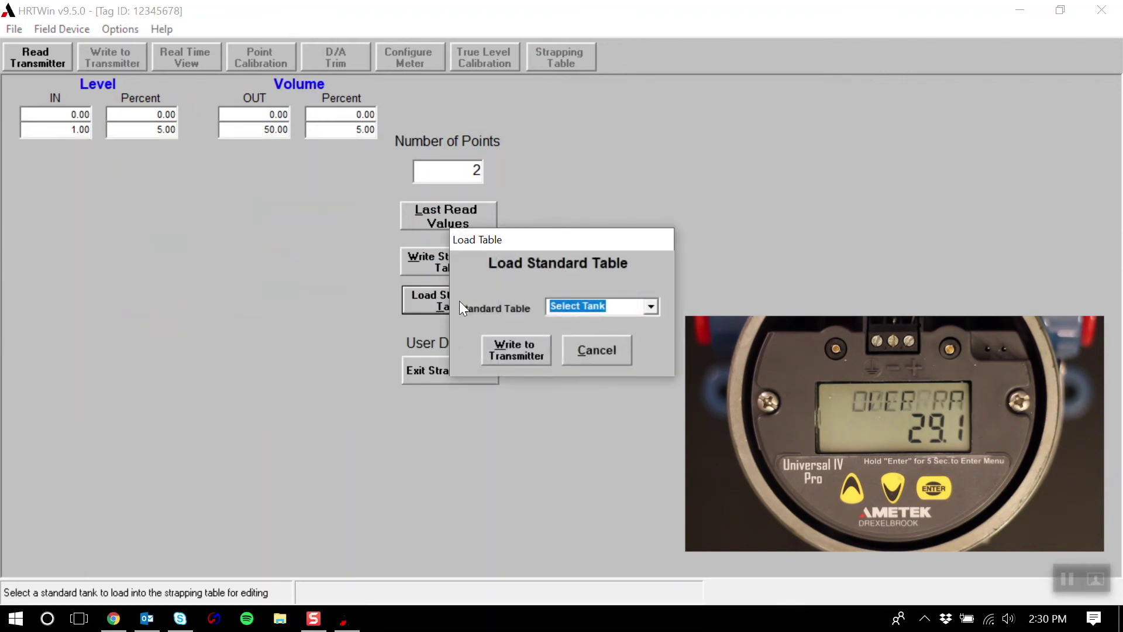
left_click(581, 349)
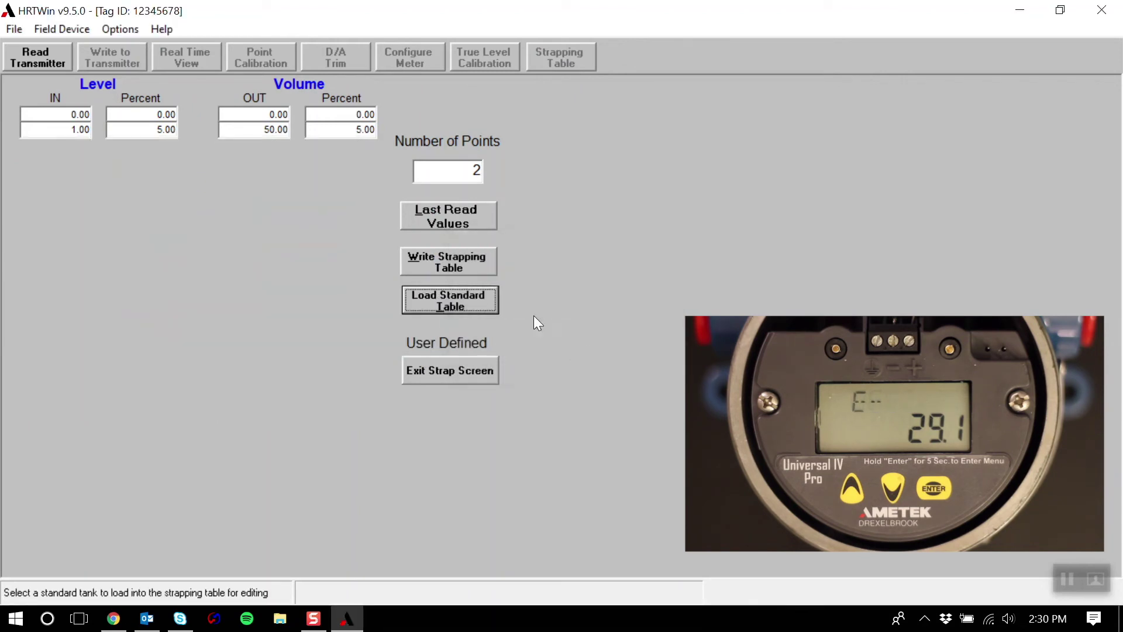
Set the first strapping point to a level of 1 and a volume of 60
left_click(45, 114)
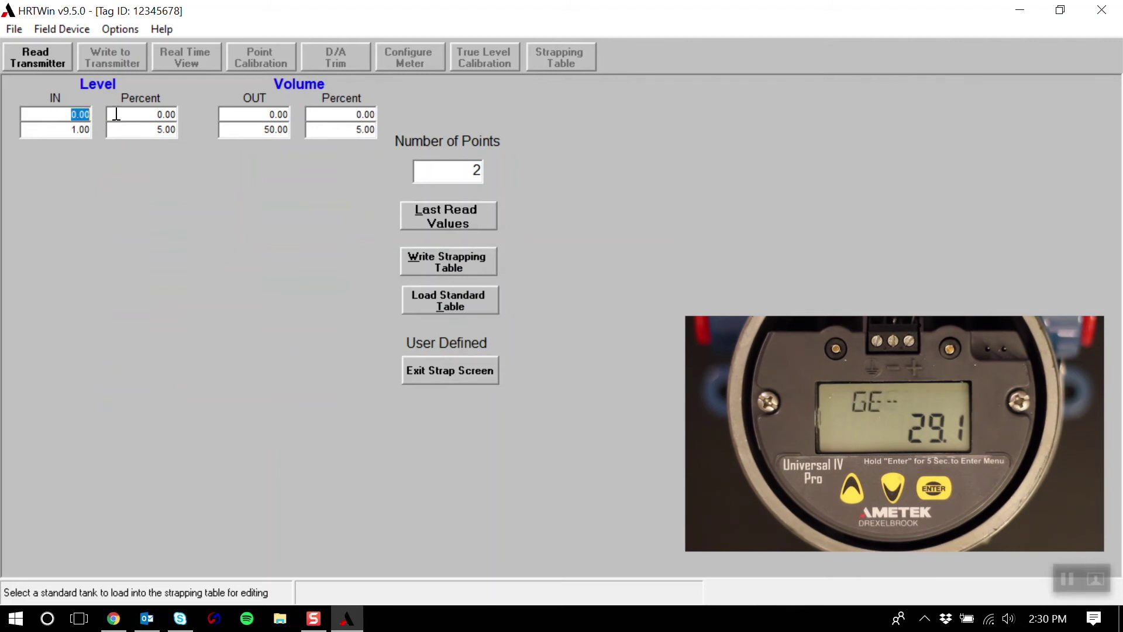
type("1")
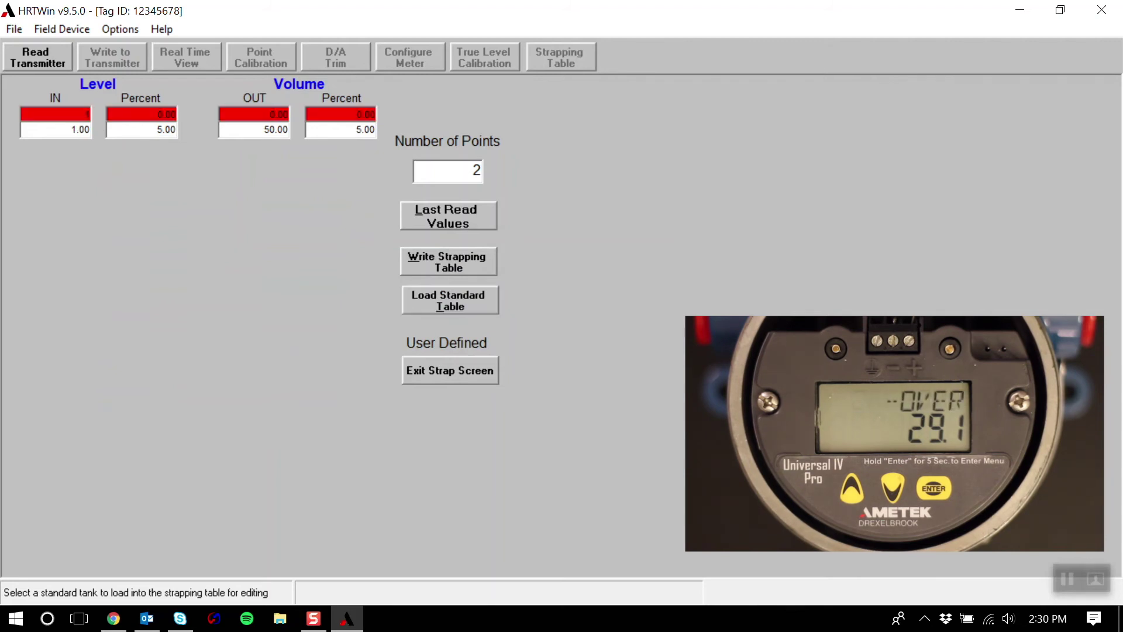
left_click(263, 115)
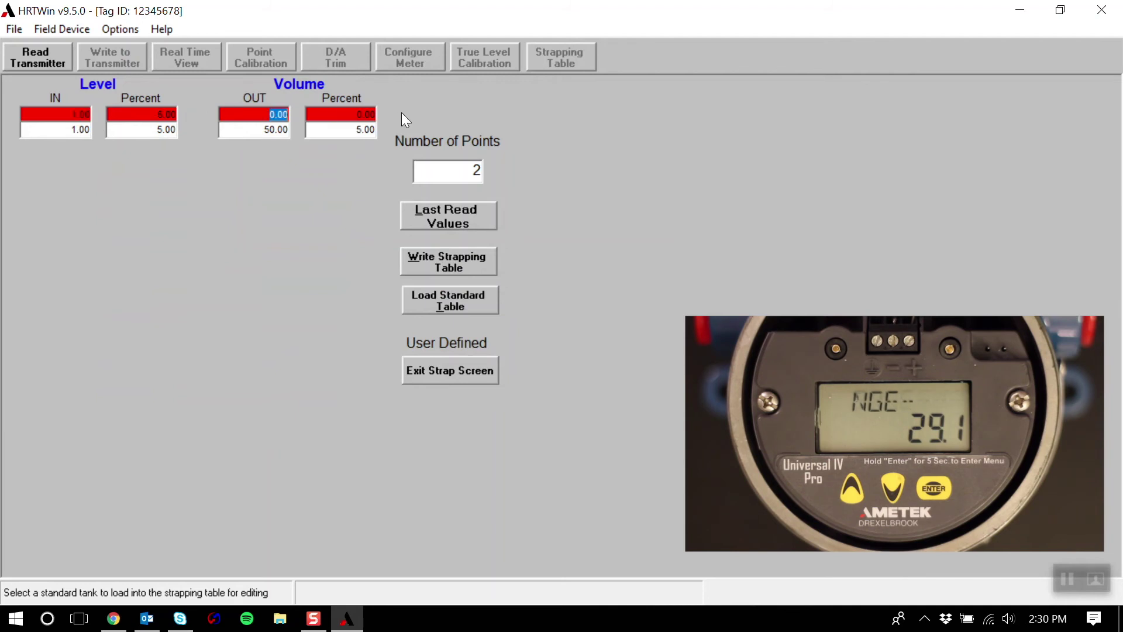
type("80")
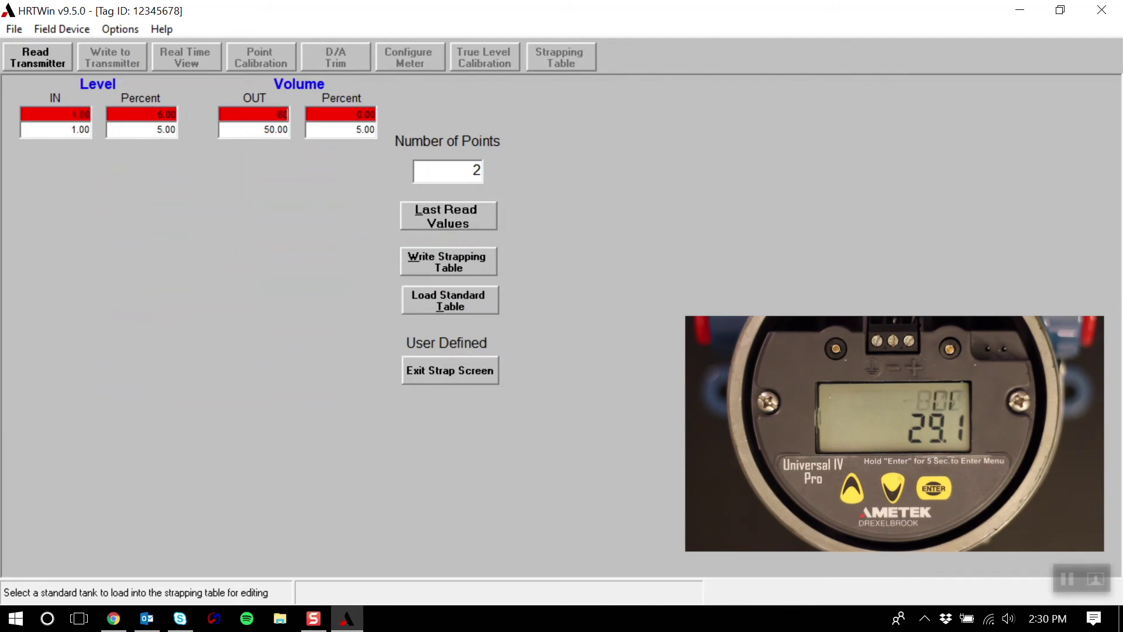
Set the second strapping point to a level of 19.5 and a volume of 1170
left_click(63, 128)
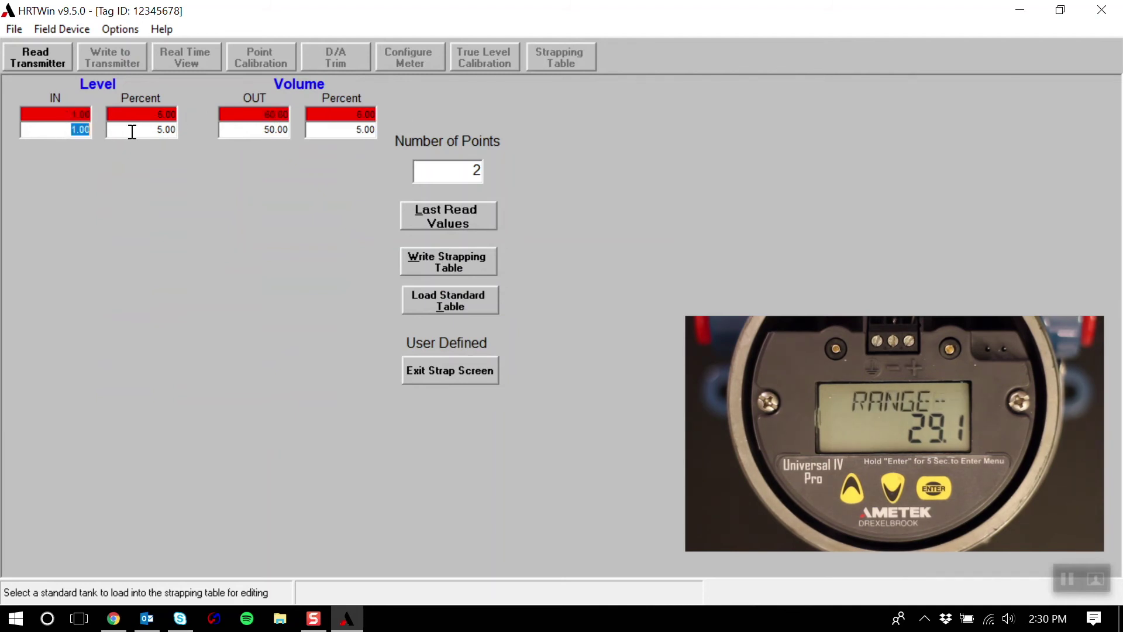
type("19.1")
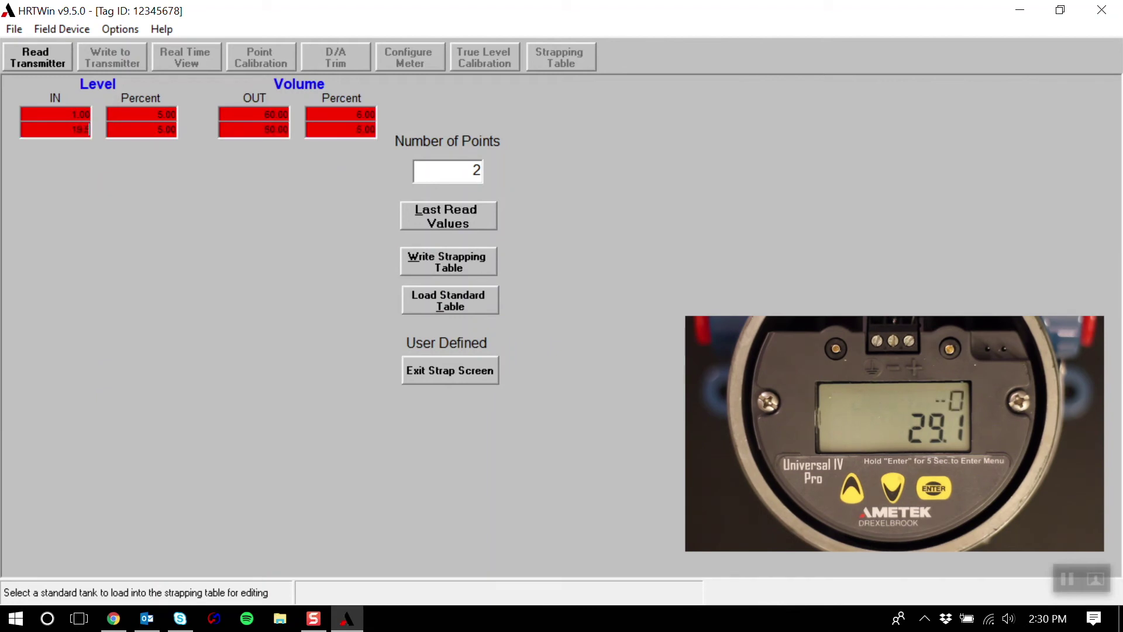
left_click(262, 125)
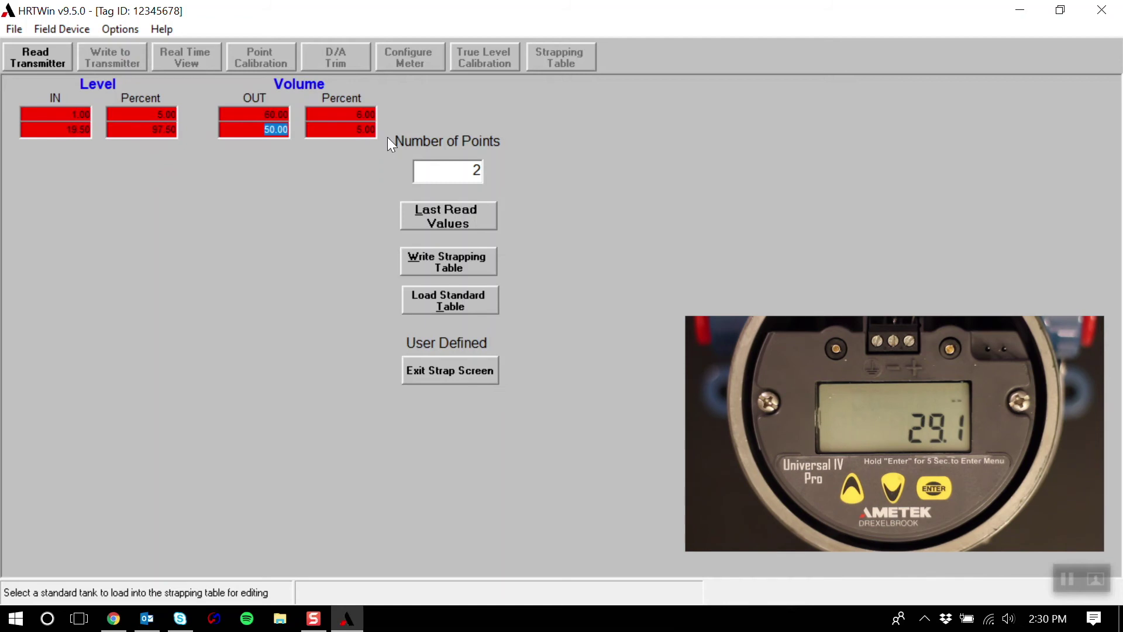
type("1170")
Write the strapping table to the transmitter, accepting the overwrite, and return to the main configuration screen
left_click(482, 255)
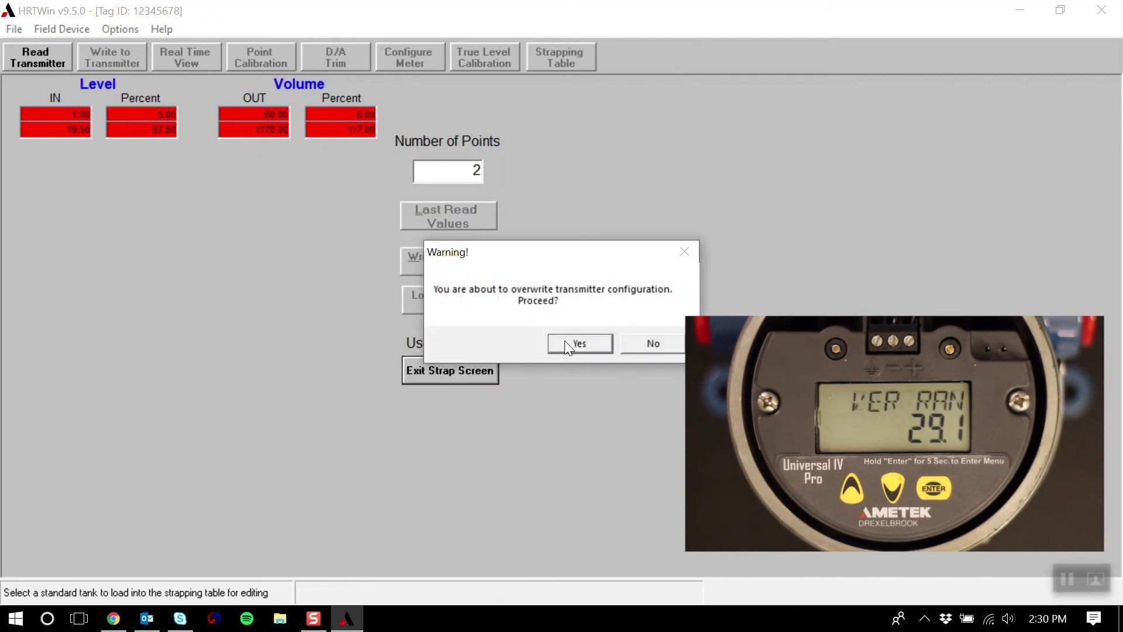
left_click(598, 346)
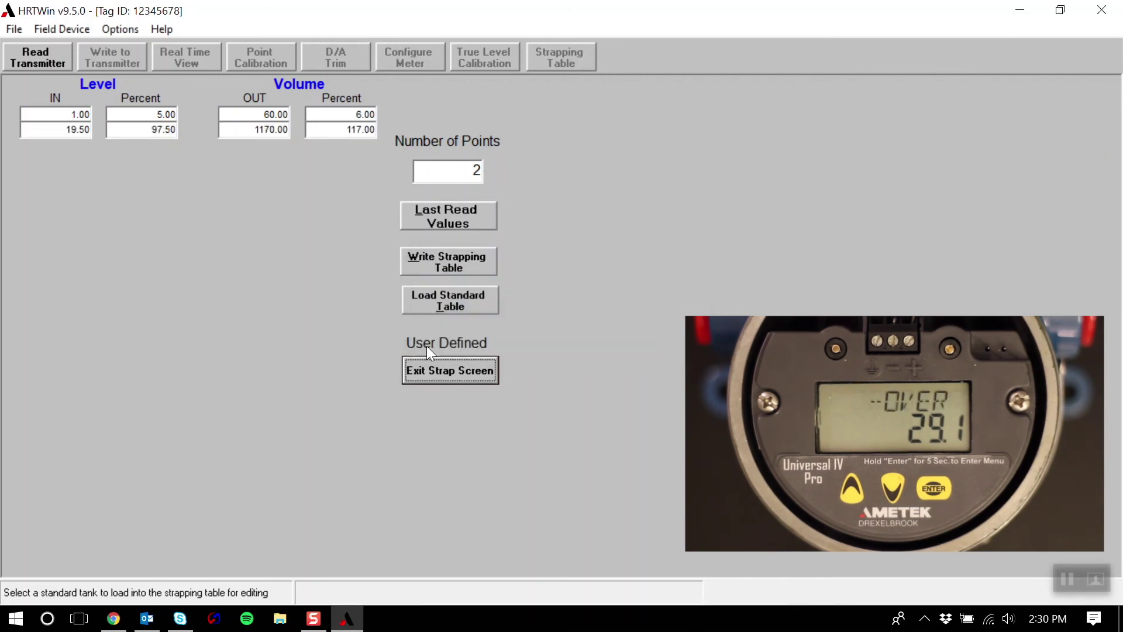
left_click(462, 369)
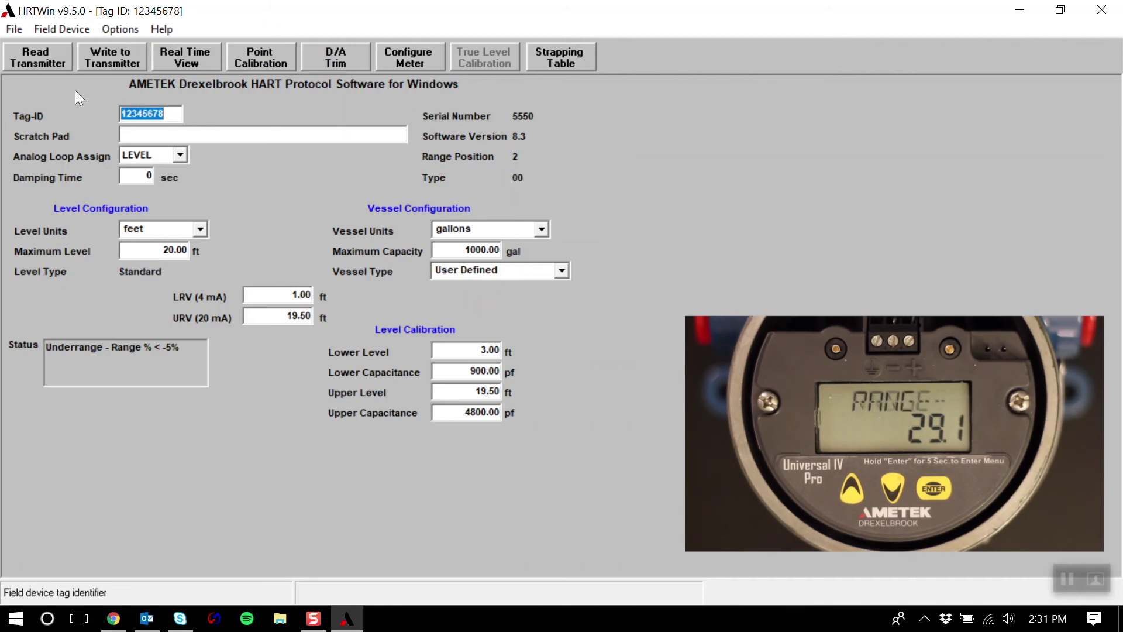
View the print selection options for the transmitter configuration, and close them without printing
left_click(15, 29)
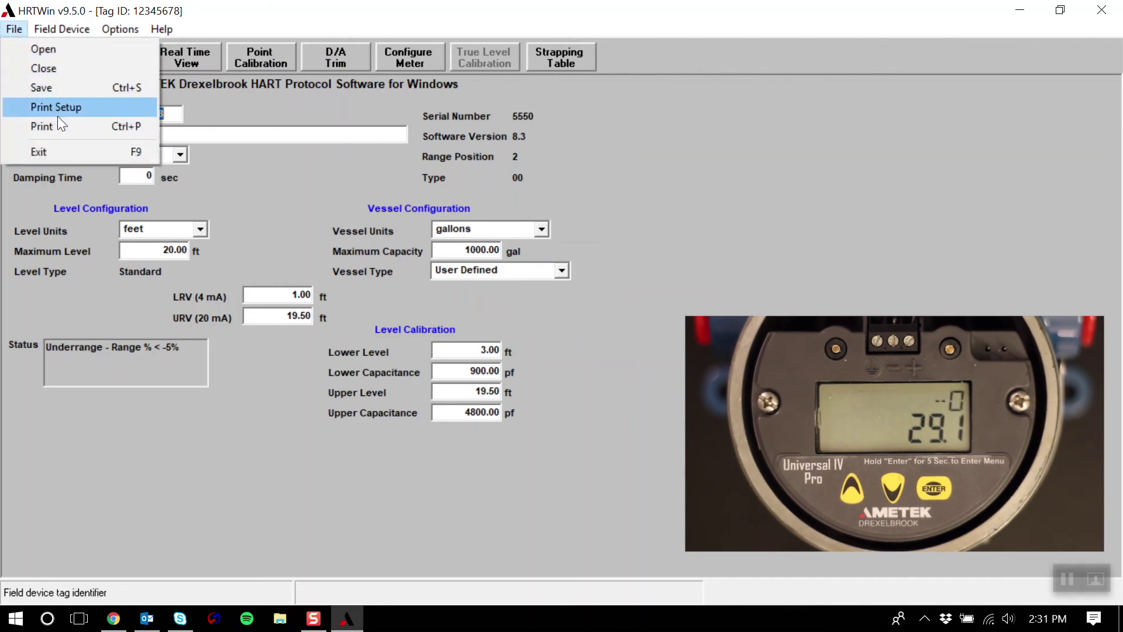
left_click(61, 124)
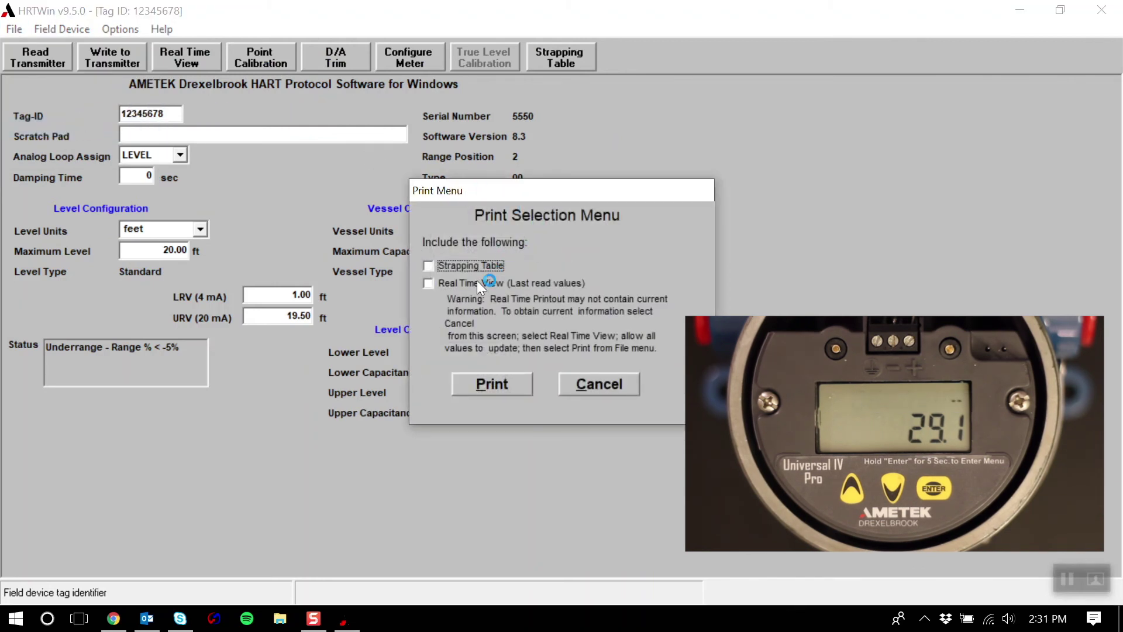
left_click(616, 385)
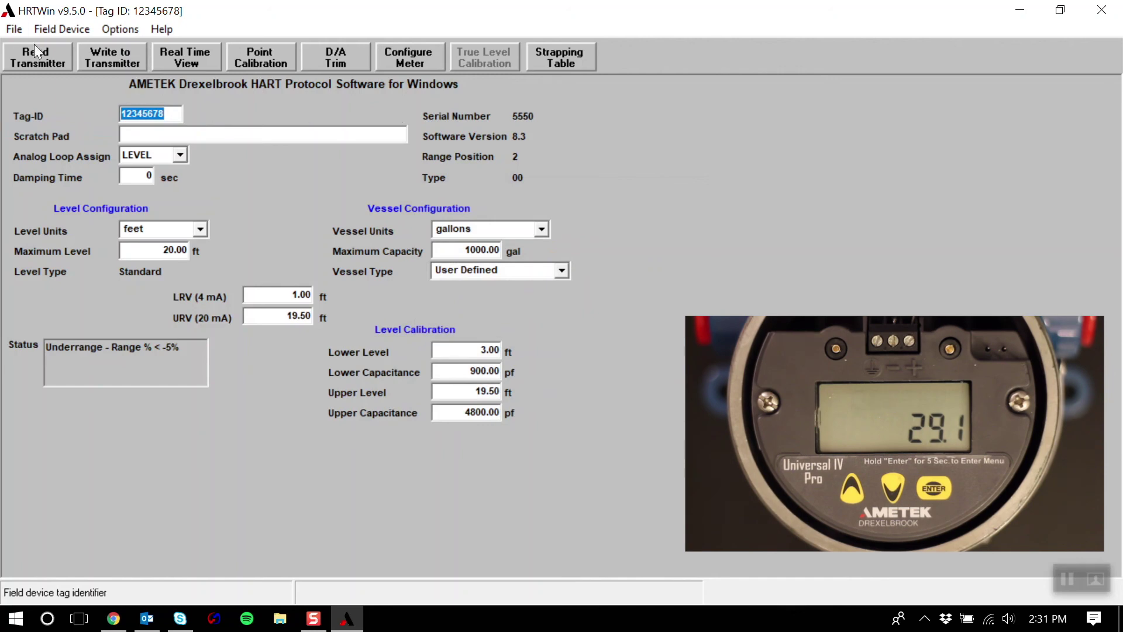
Save the transmitter configuration to the Desktop as an SLT file named test
left_click(14, 29)
left_click(68, 90)
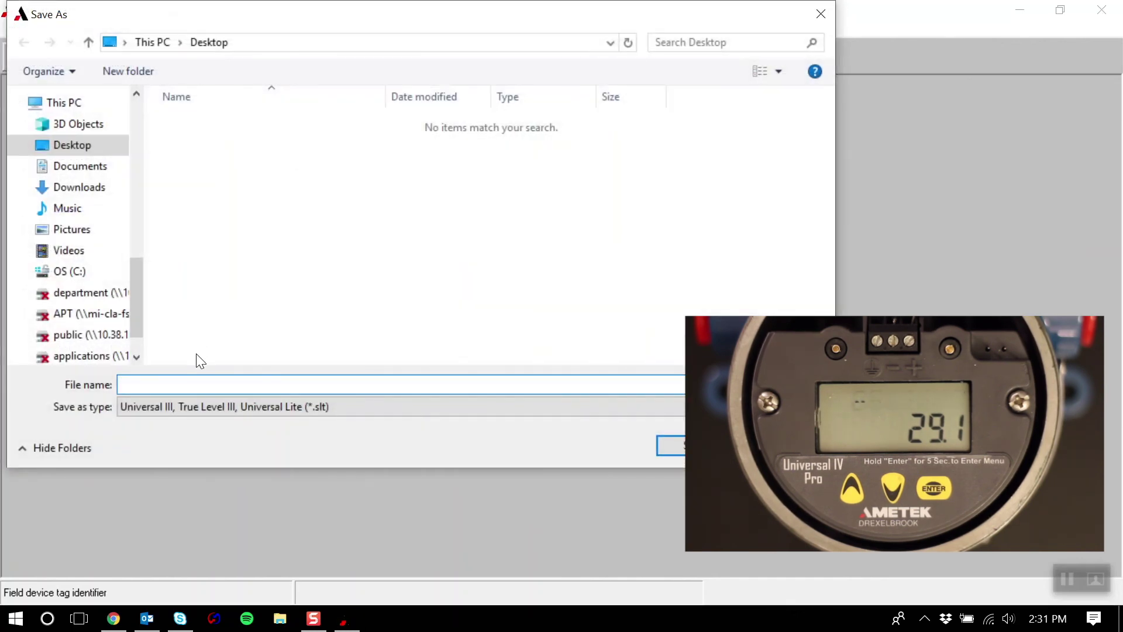
type("test")
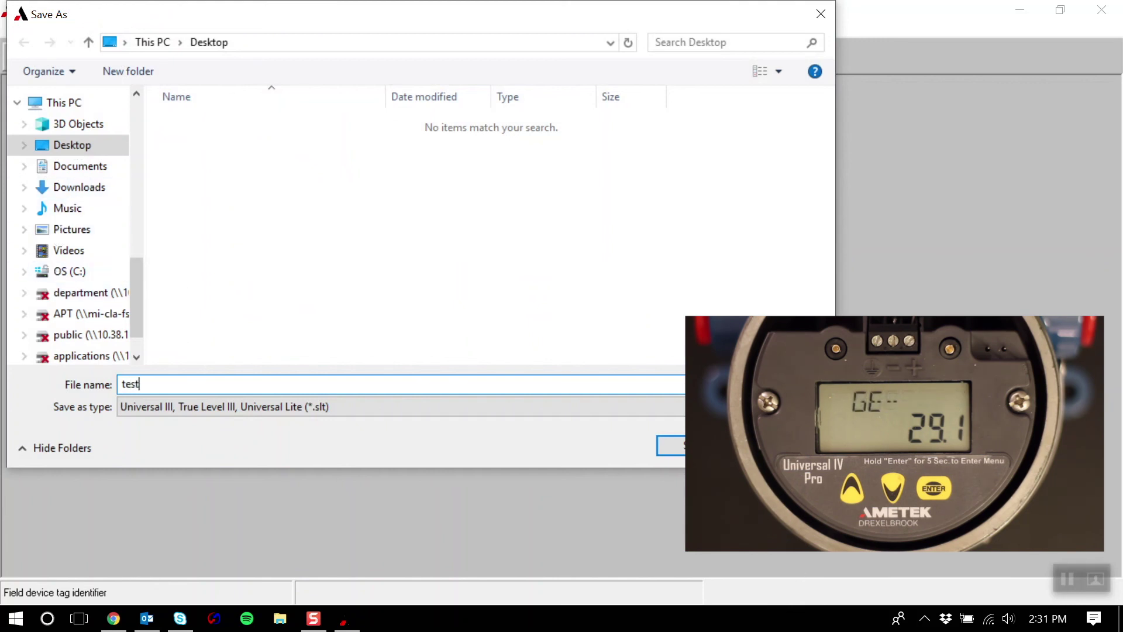
key("Return")
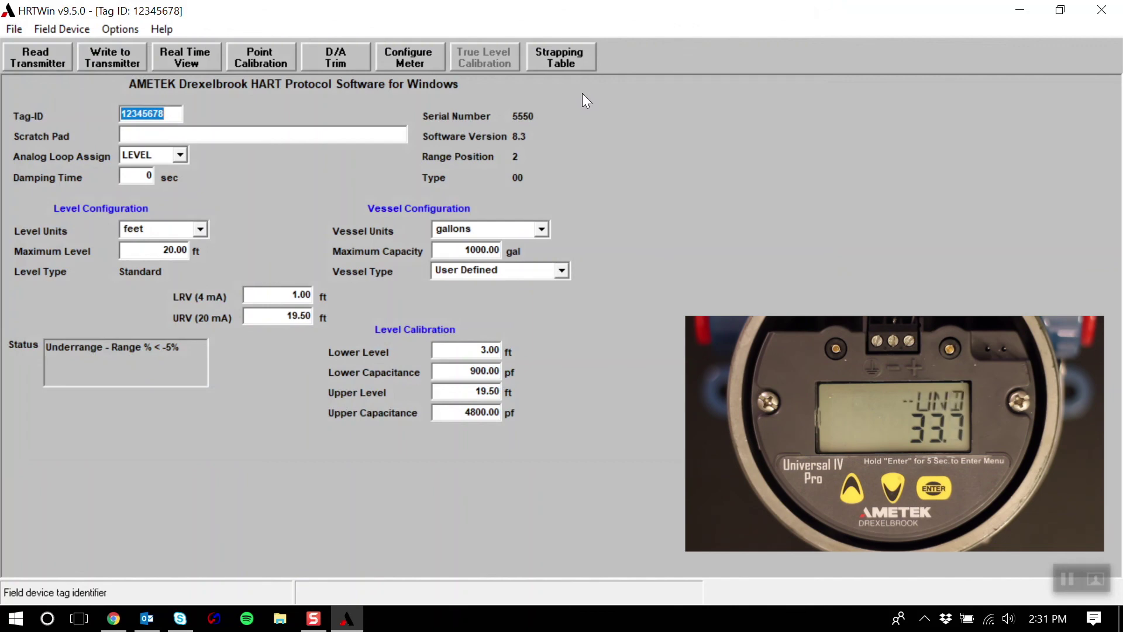
Load the saved configuration file test.slt from the Desktop, and leave its strapping table for the main configuration screen
left_click(18, 30)
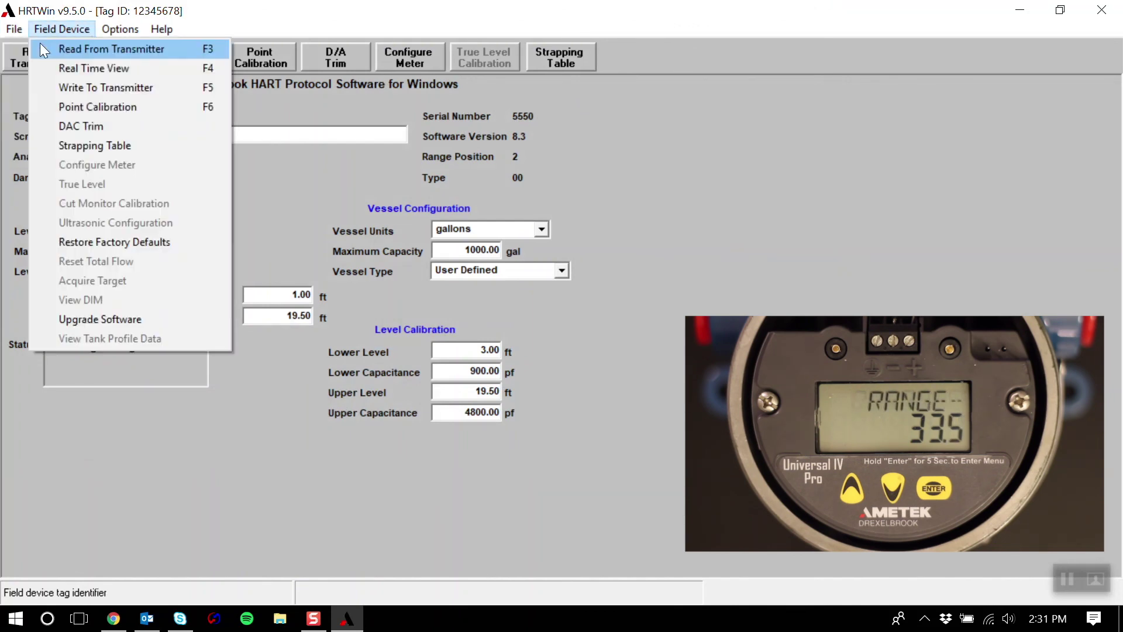
left_click(37, 48)
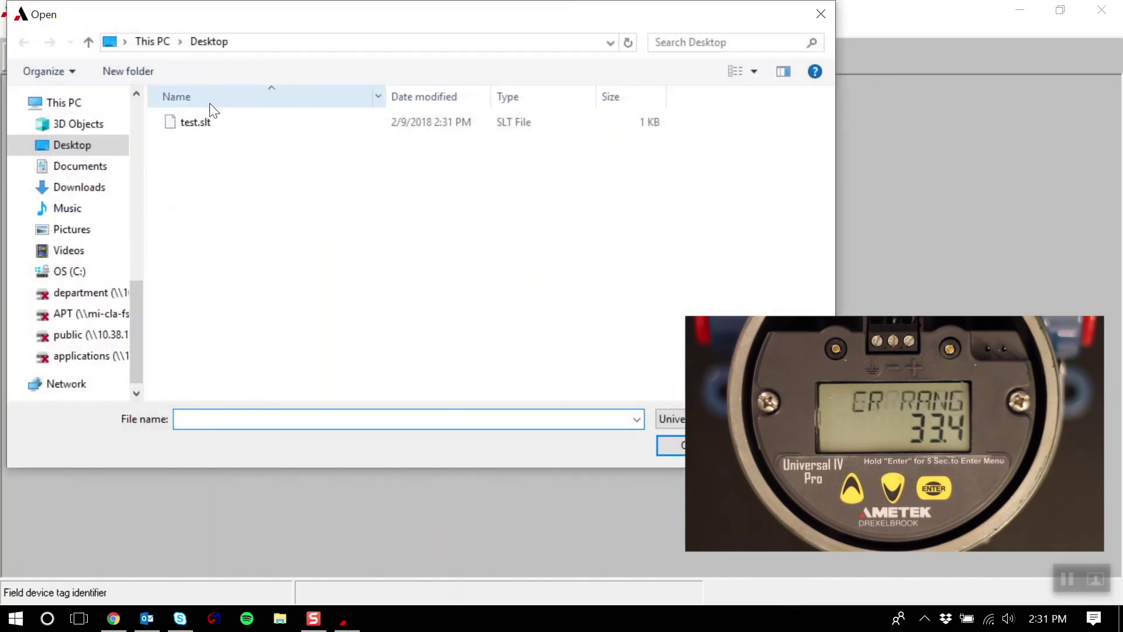
left_click(197, 122)
double_click(198, 122)
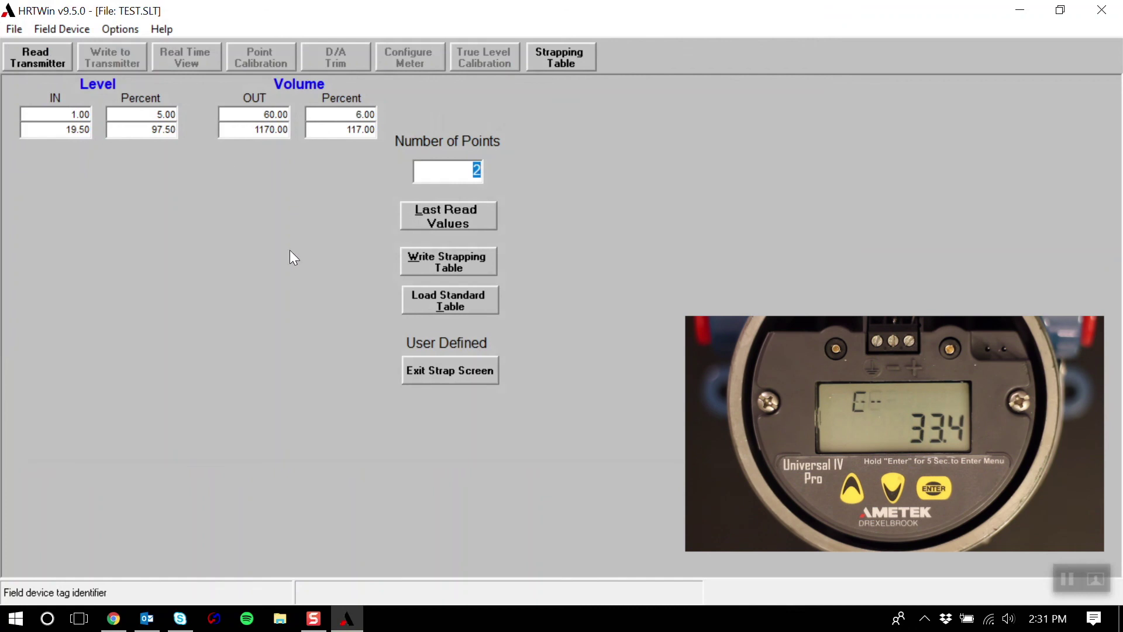
left_click(51, 61)
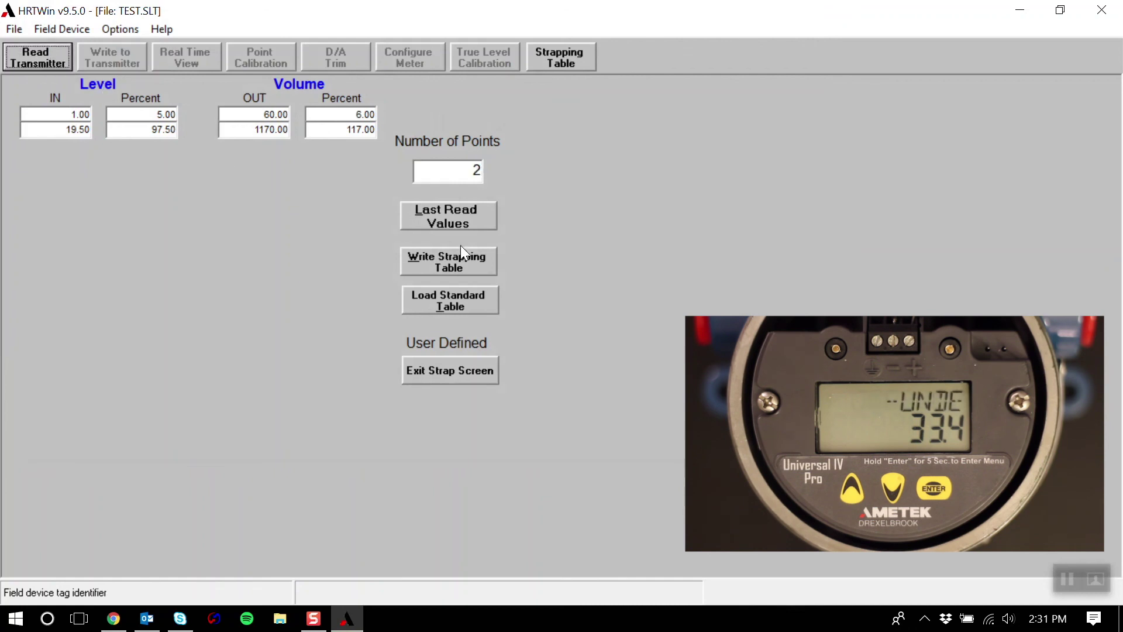
left_click(455, 374)
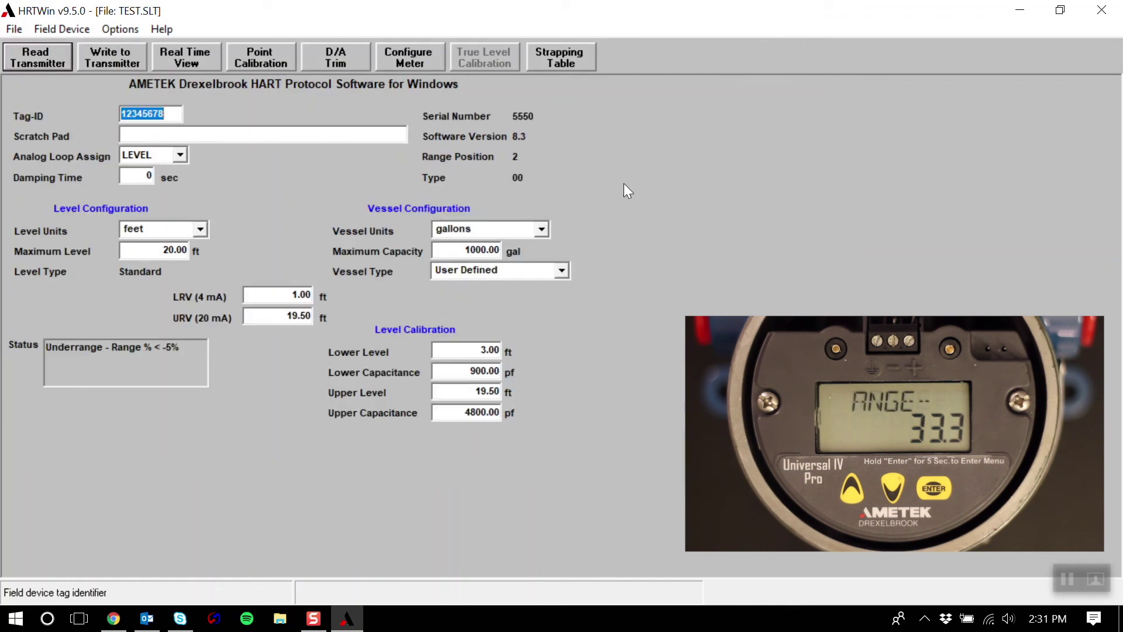